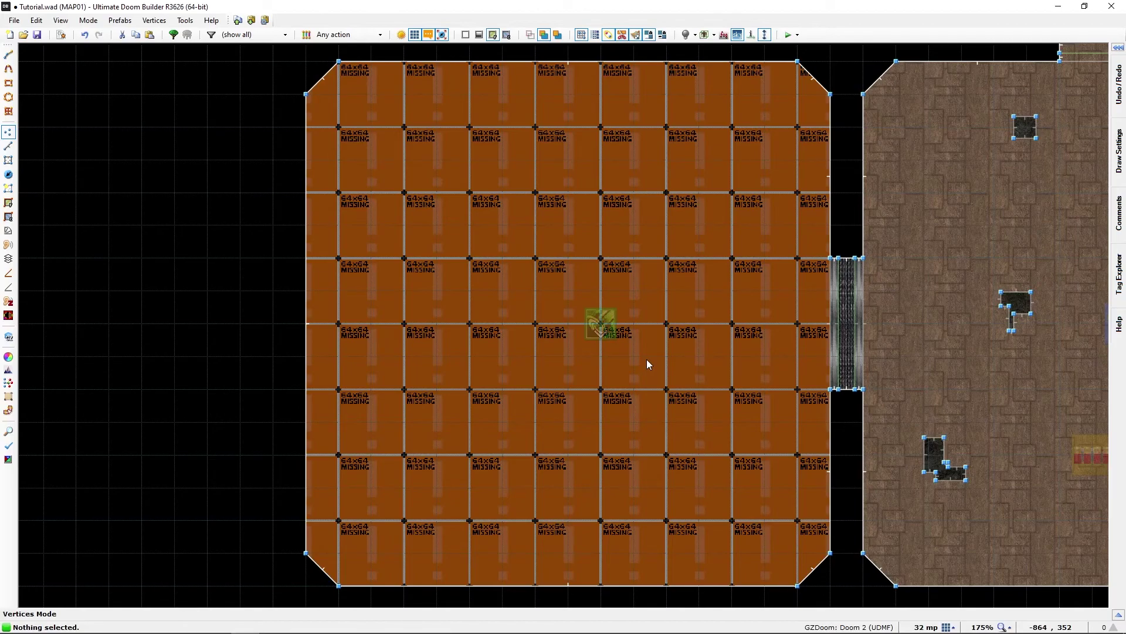
Enter the 3D visual mode inside the untextured room and survey its walls, floor and ceiling
{"action": "key", "text": "q"}
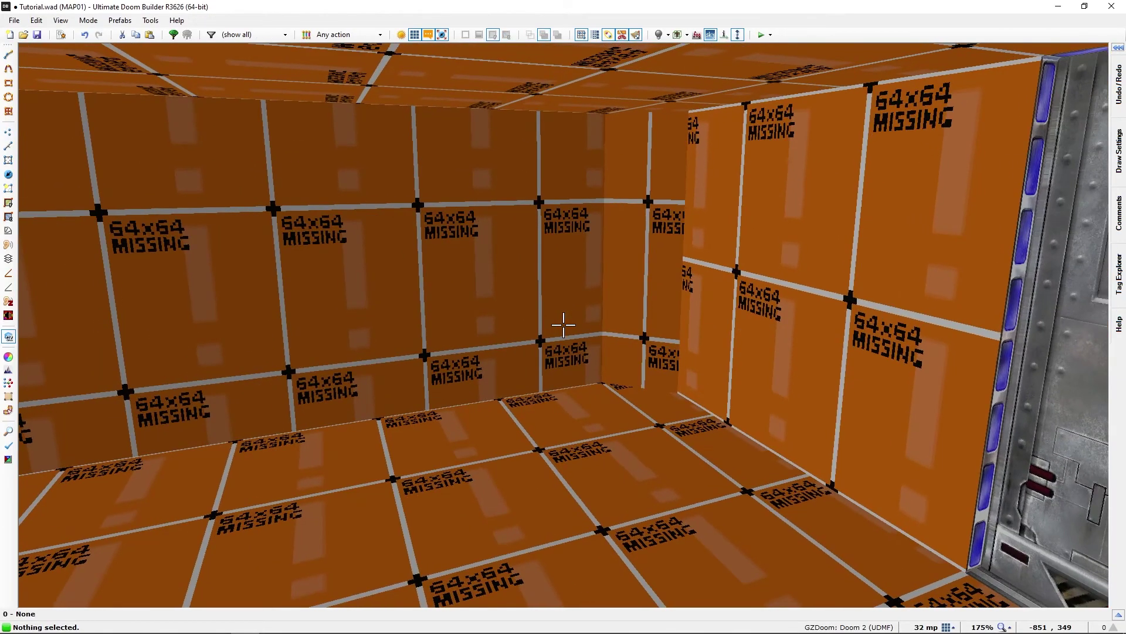
{"action": "key", "text": "e"}
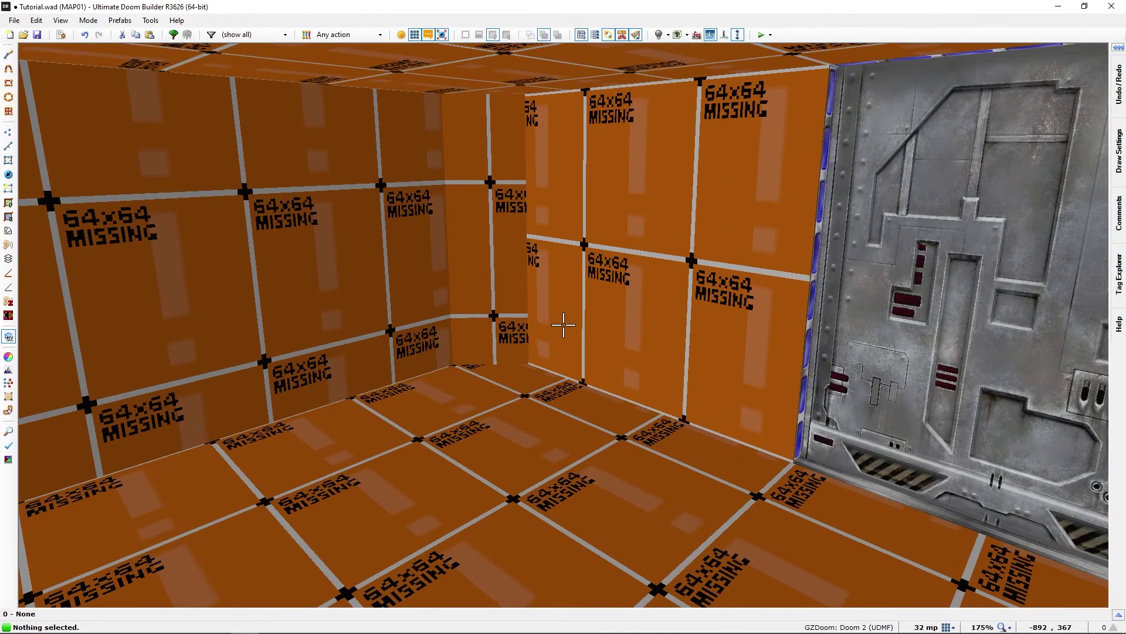
{"action": "key", "text": "f"}
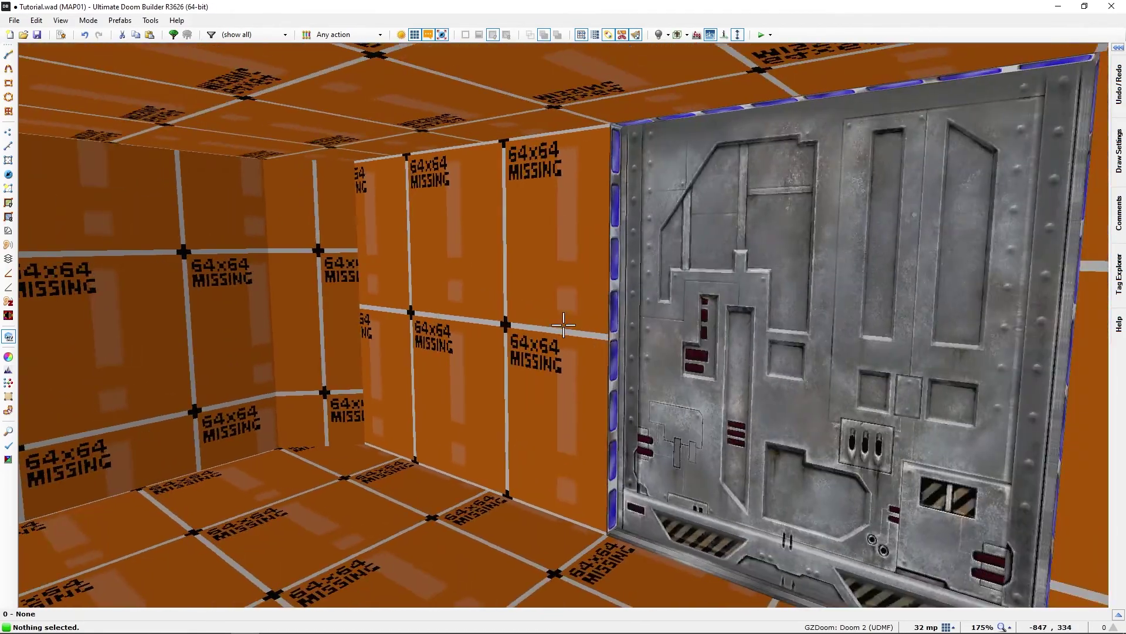
{"action": "key", "text": "Left"}
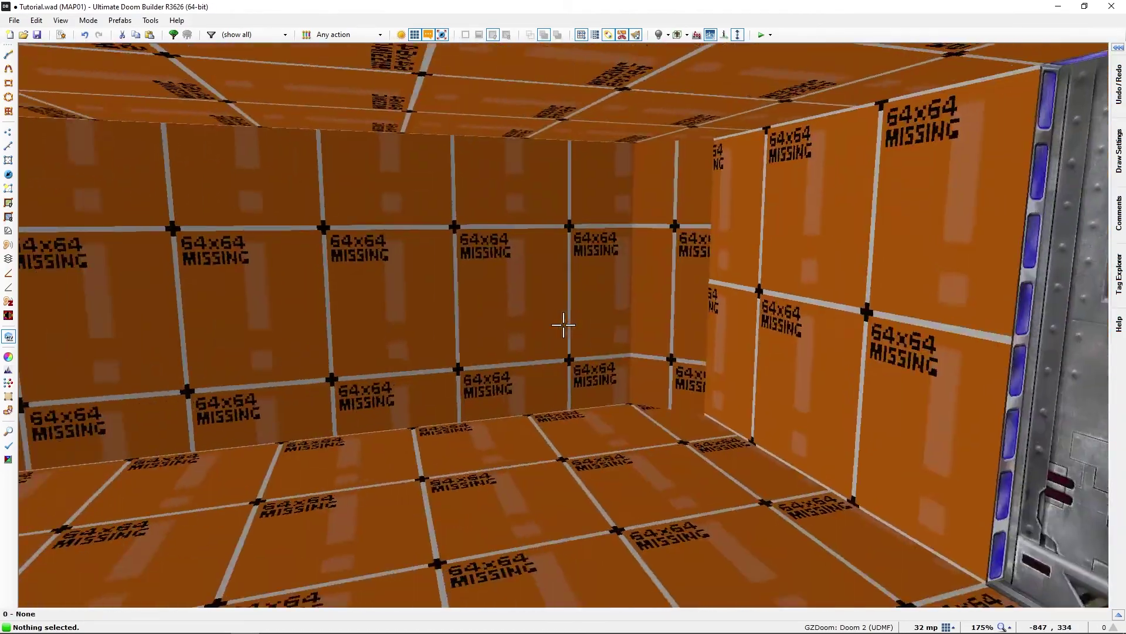
{"action": "key", "text": "s"}
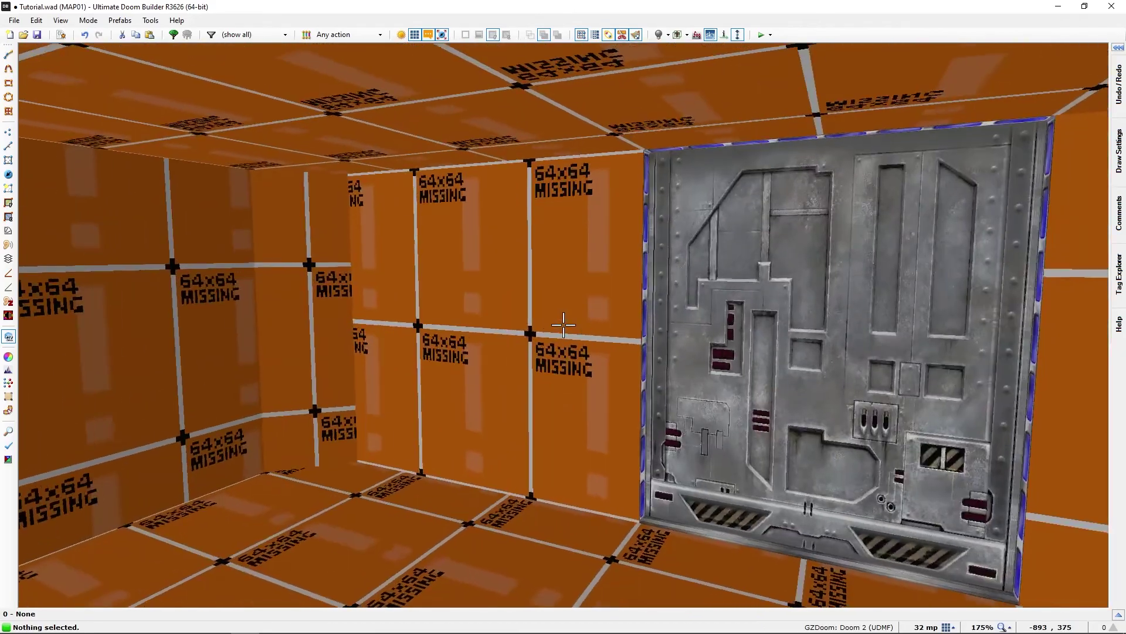
{"action": "key", "text": "Left"}
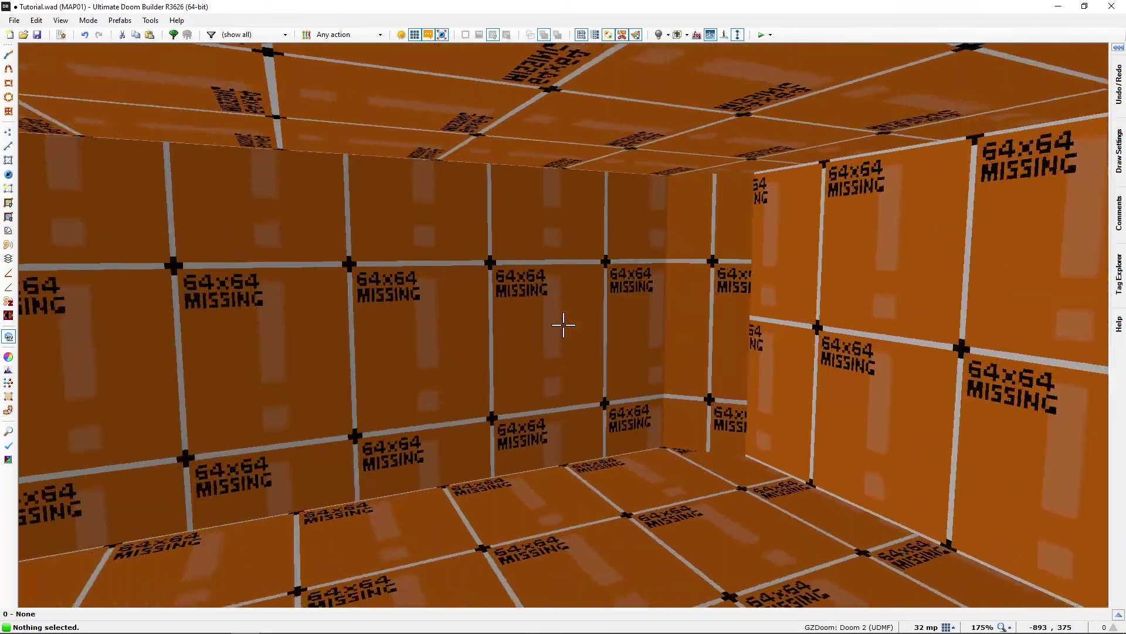
{"action": "key", "text": "Left"}
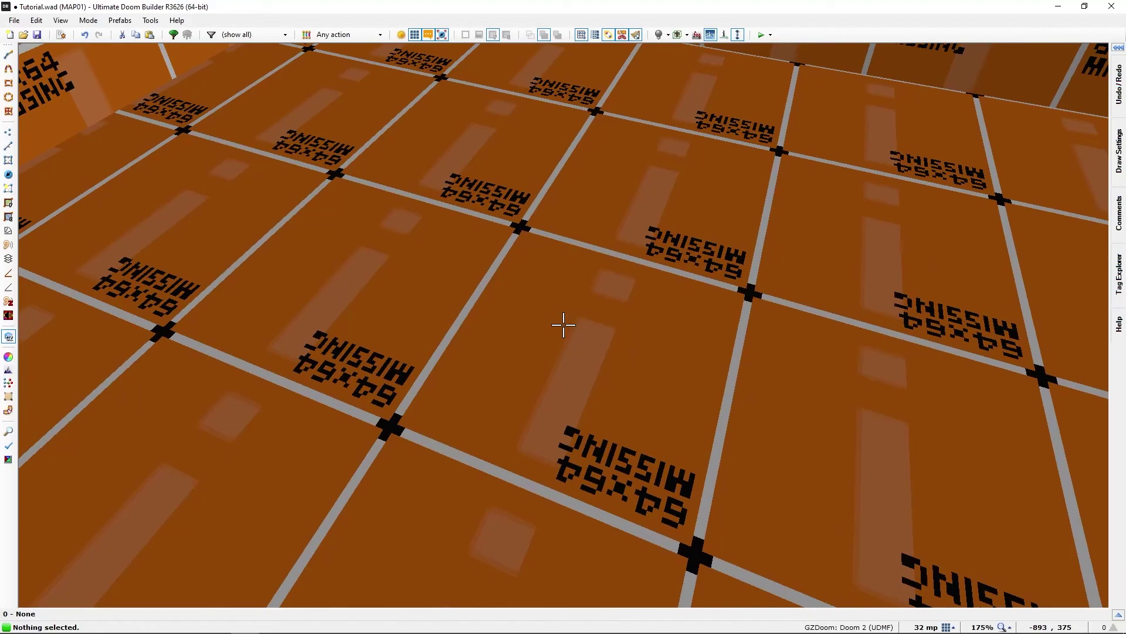
View the linedef properties and available textures for the untextured wall beside the metal door
{"action": "mouse_move", "coordinate": [563, 324]}
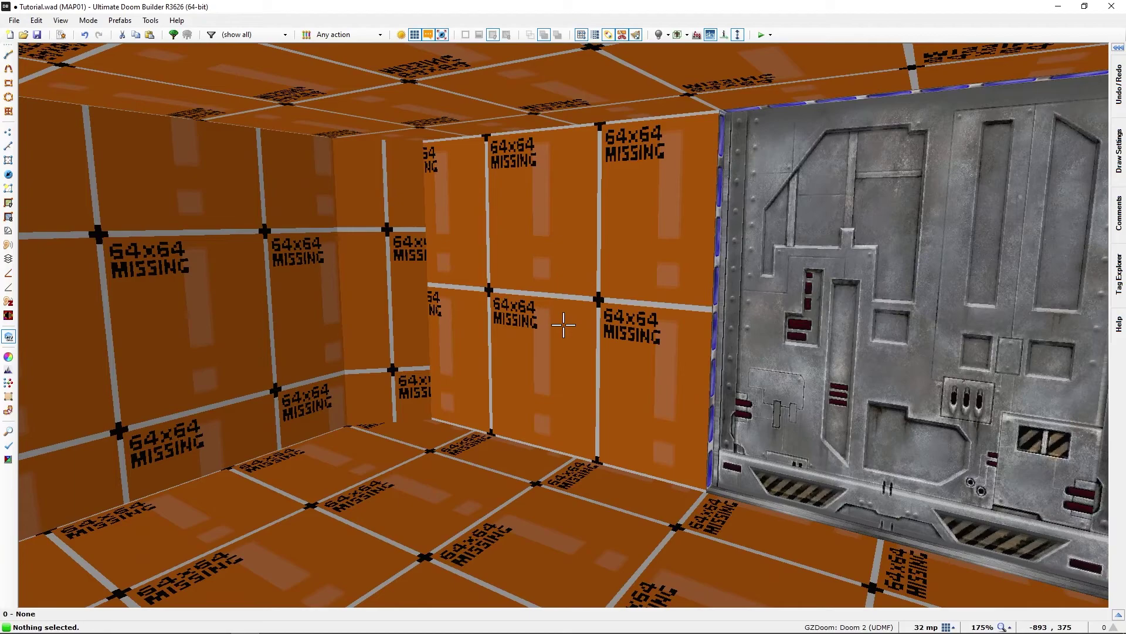
{"action": "right_click", "coordinate": [564, 325]}
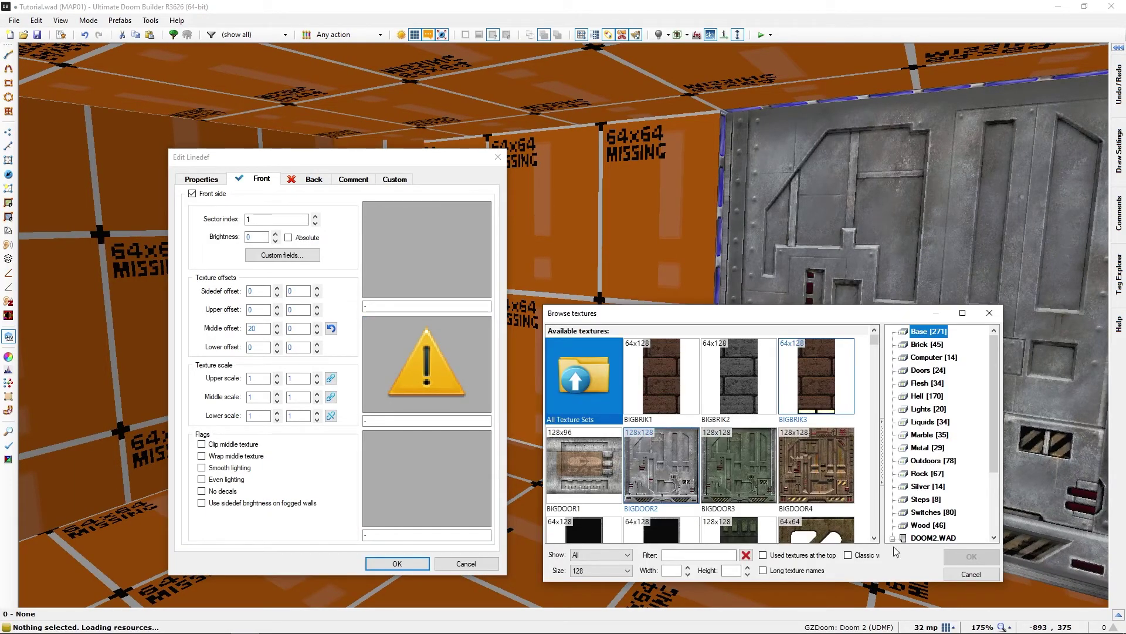
{"action": "left_click", "coordinate": [502, 160]}
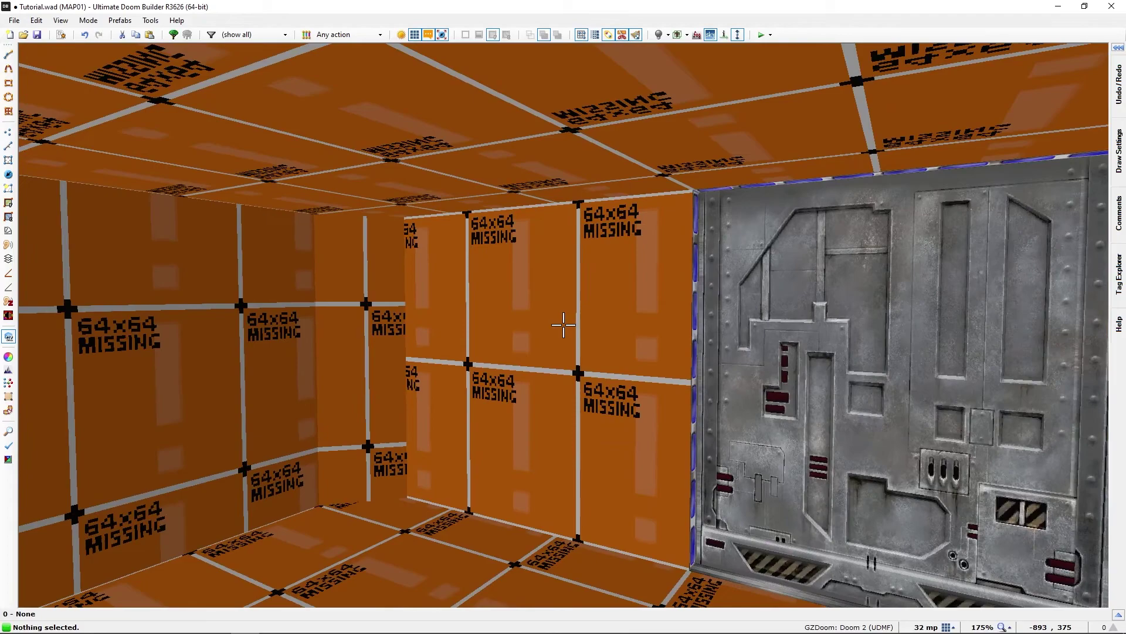
Copy the STARTAN2 texture from the neighbouring room's wall and paste it onto the untextured wall beside the metal door
{"action": "key", "text": "f"}
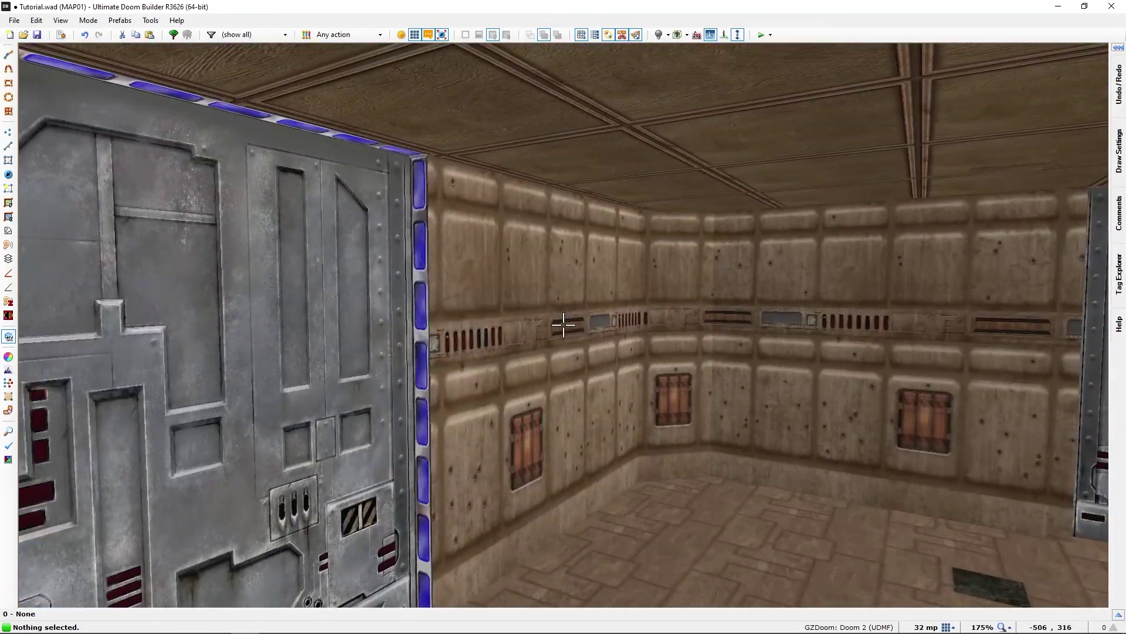
{"action": "key", "text": "w"}
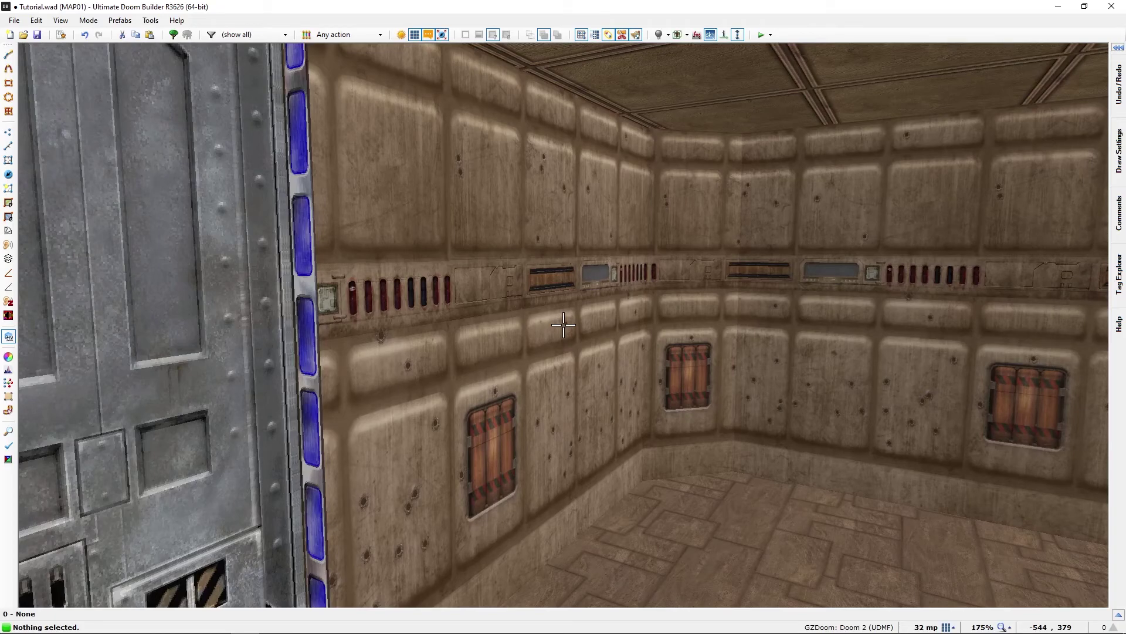
{"action": "key", "text": "d"}
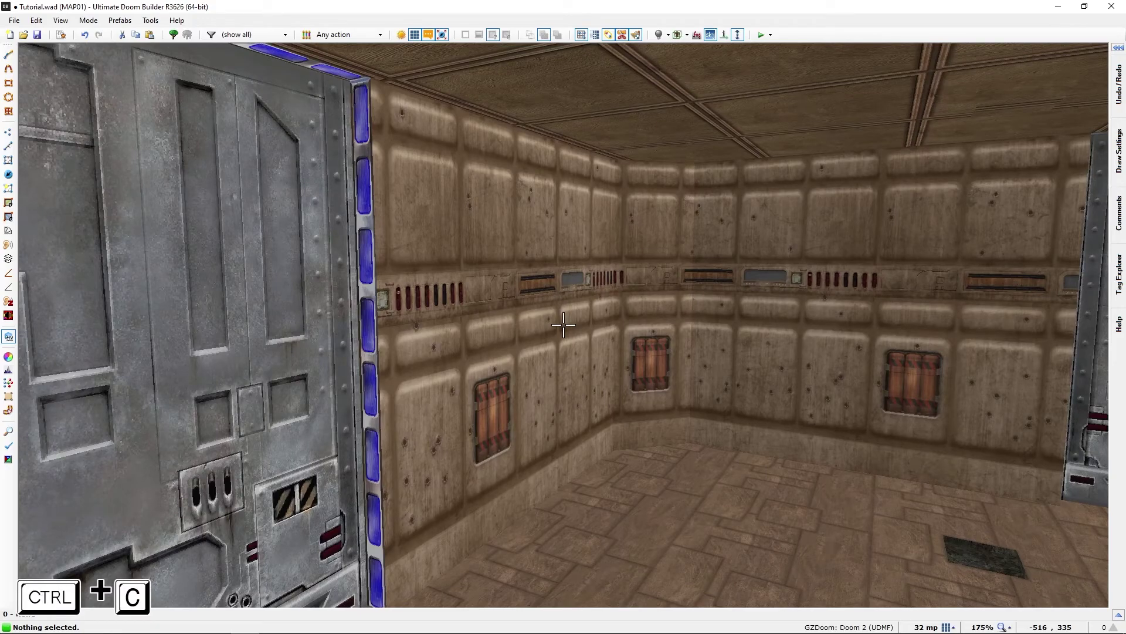
{"action": "key", "text": "ctrl+c"}
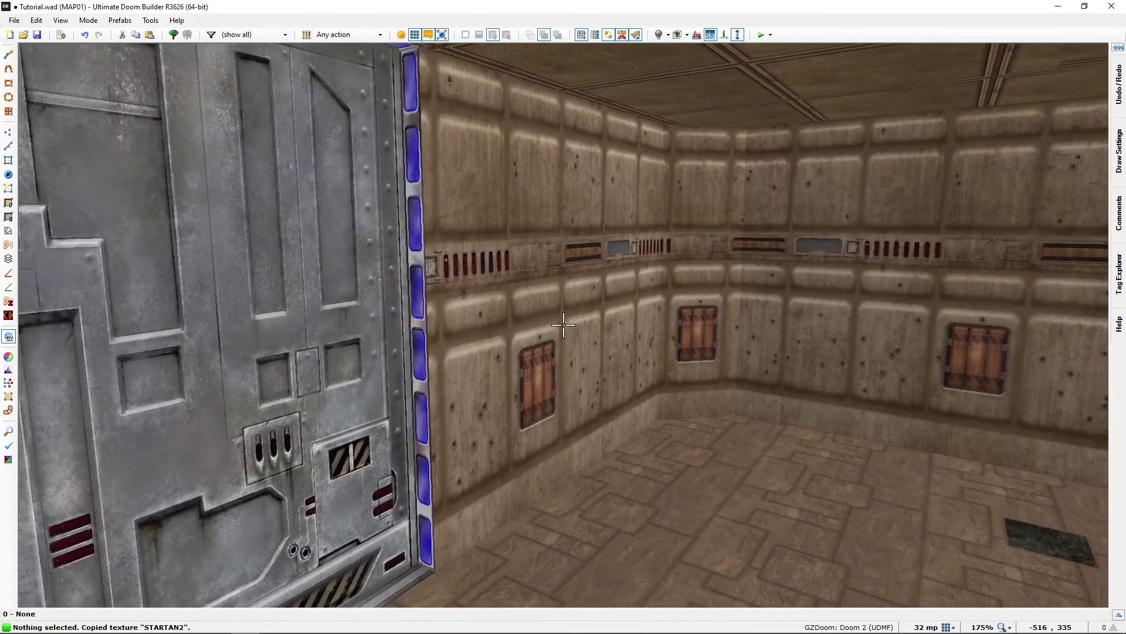
{"action": "right_click", "coordinate": [563, 325]}
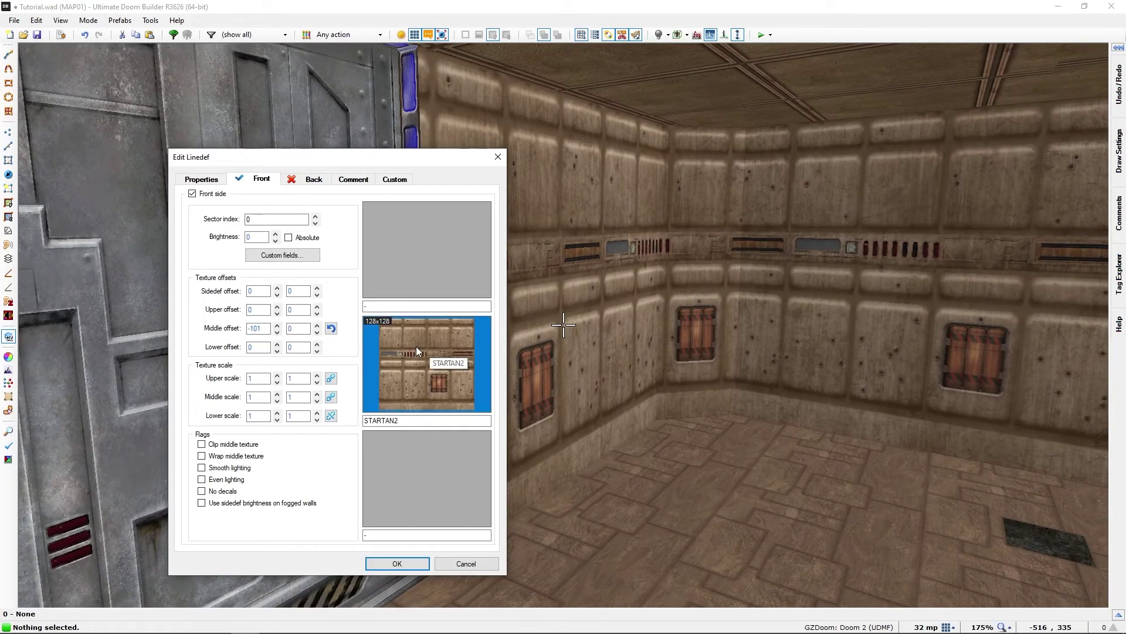
{"action": "key", "text": "Escape"}
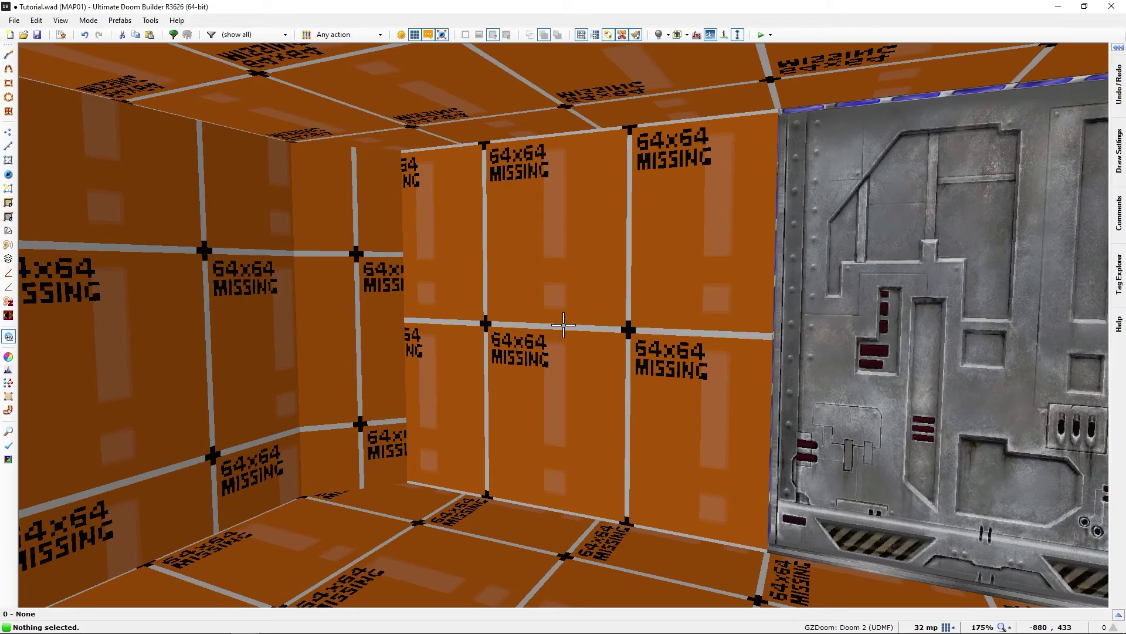
{"action": "key", "text": "ctrl+v"}
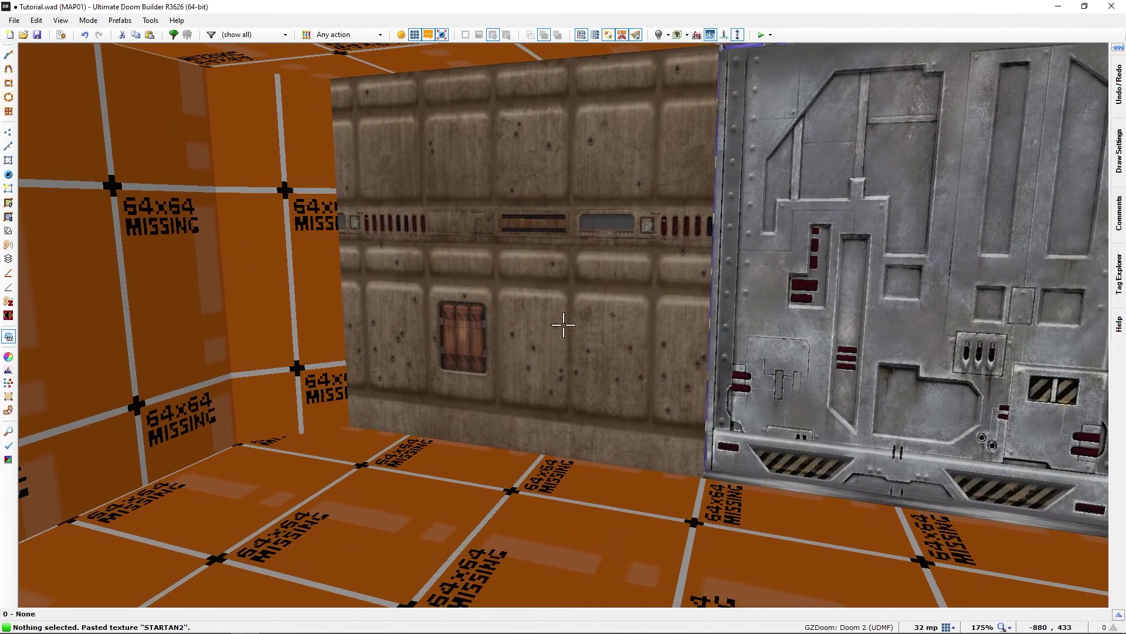
Apply the neighbouring room's stone floor and panelled ceiling textures to the untextured floor and ceiling
{"action": "key", "text": "f"}
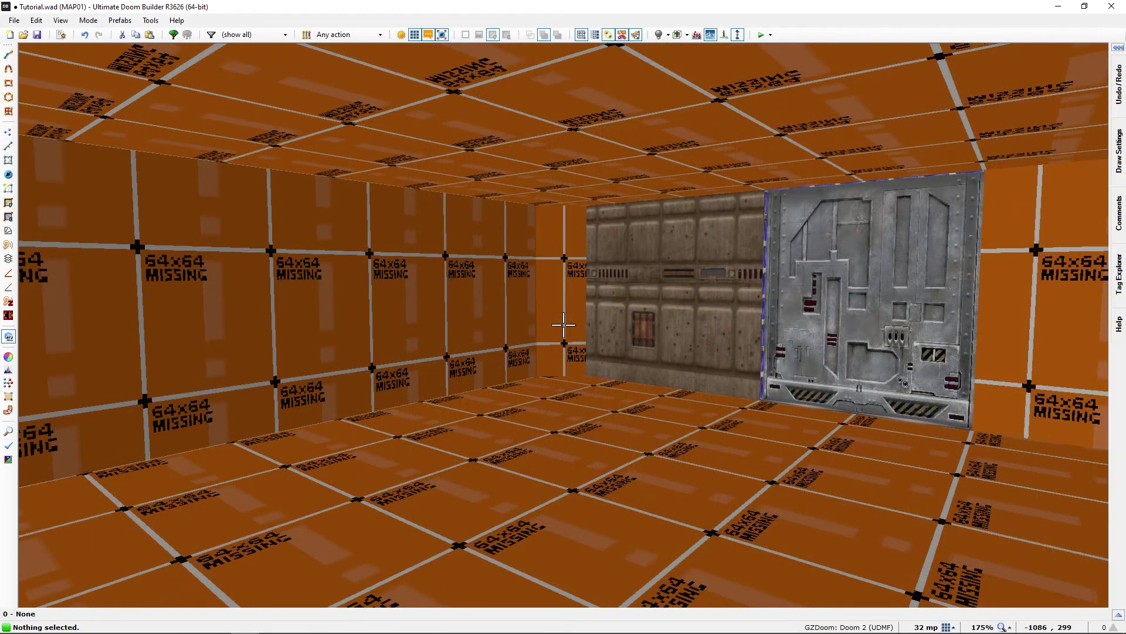
{"action": "key", "text": "s"}
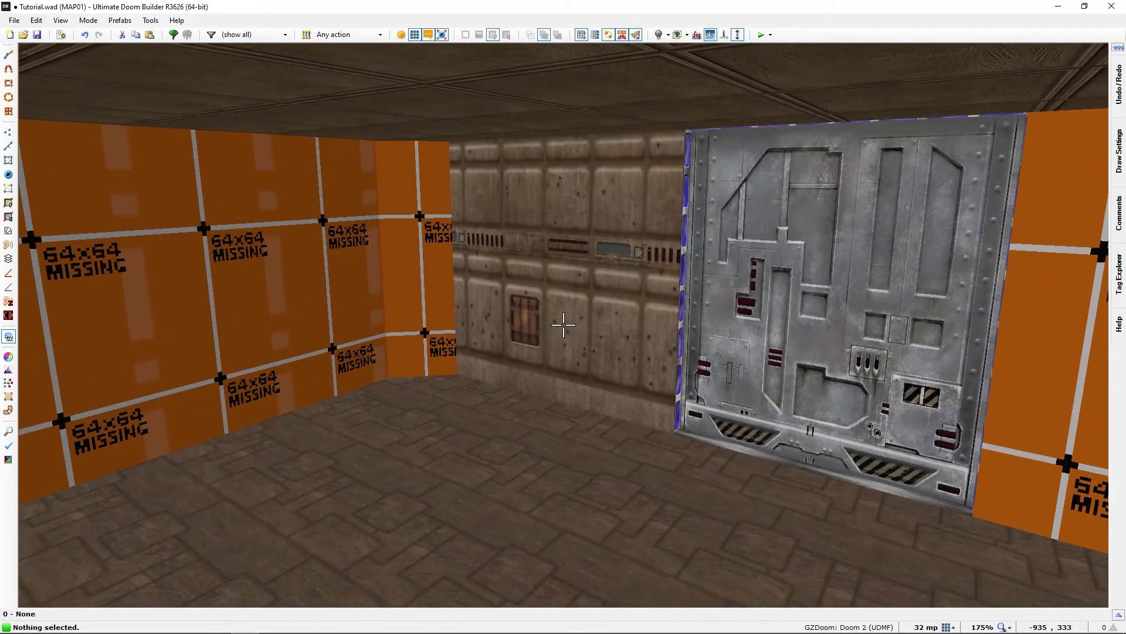
{"action": "key", "text": "w"}
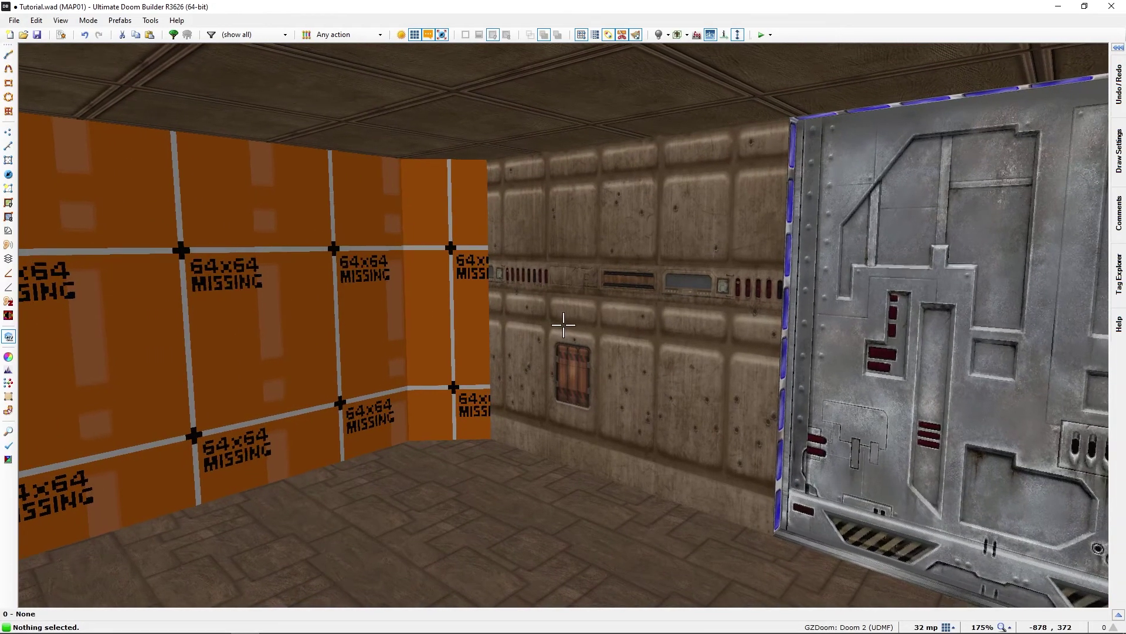
Flood-fill the room's remaining untextured walls with the STARTAN2 texture
{"action": "key", "text": "x"}
{"action": "key", "text": "ctrl+c"}
{"action": "key", "text": "ctrl+v"}
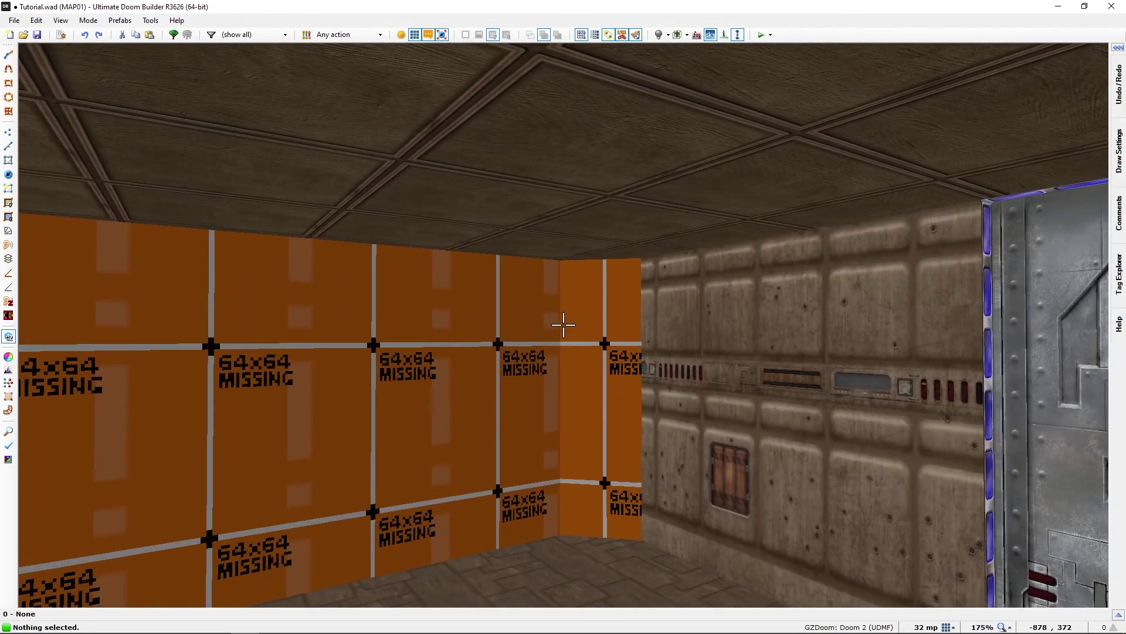
{"action": "key", "text": "e"}
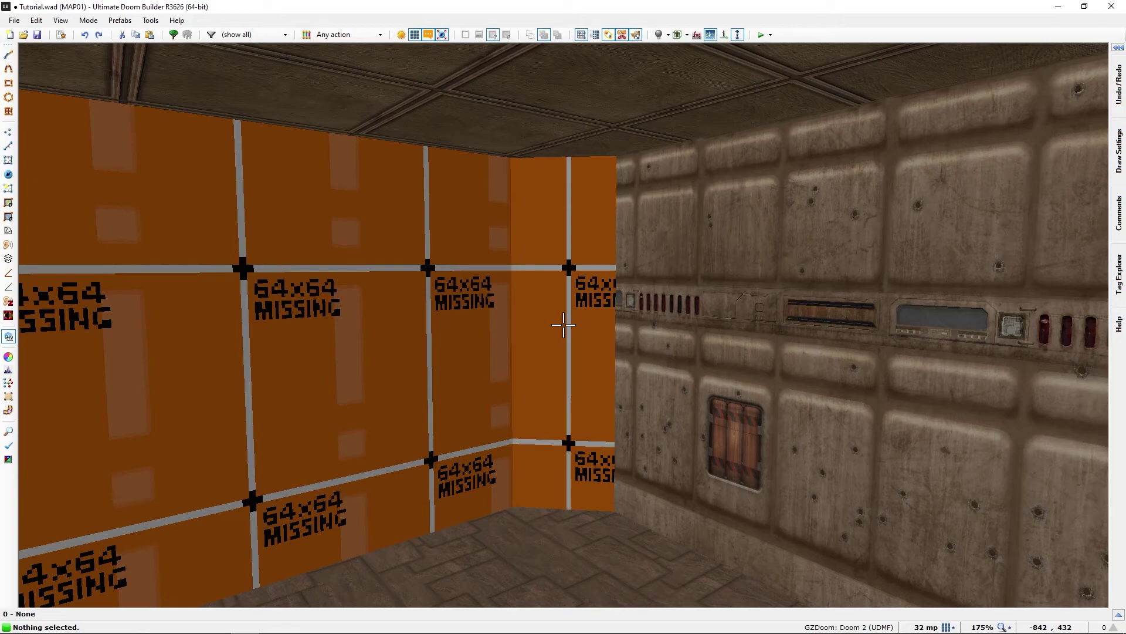
{"action": "key", "text": "shift+v"}
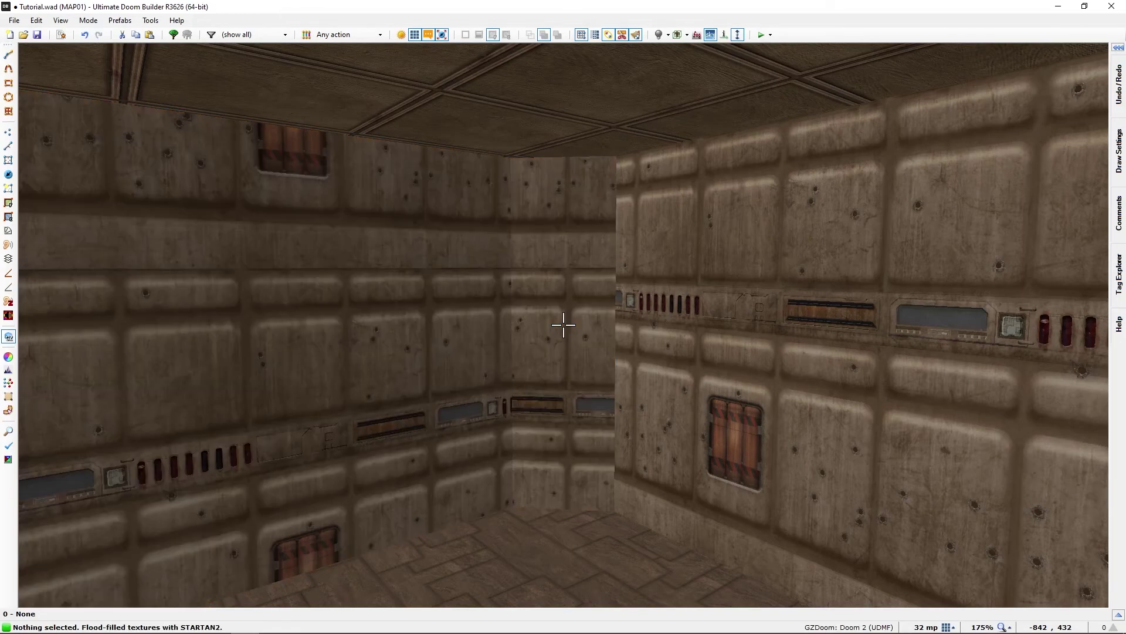
Examine how the STARTAN2 textures line up between adjoining walls around the room
{"action": "key", "text": "s"}
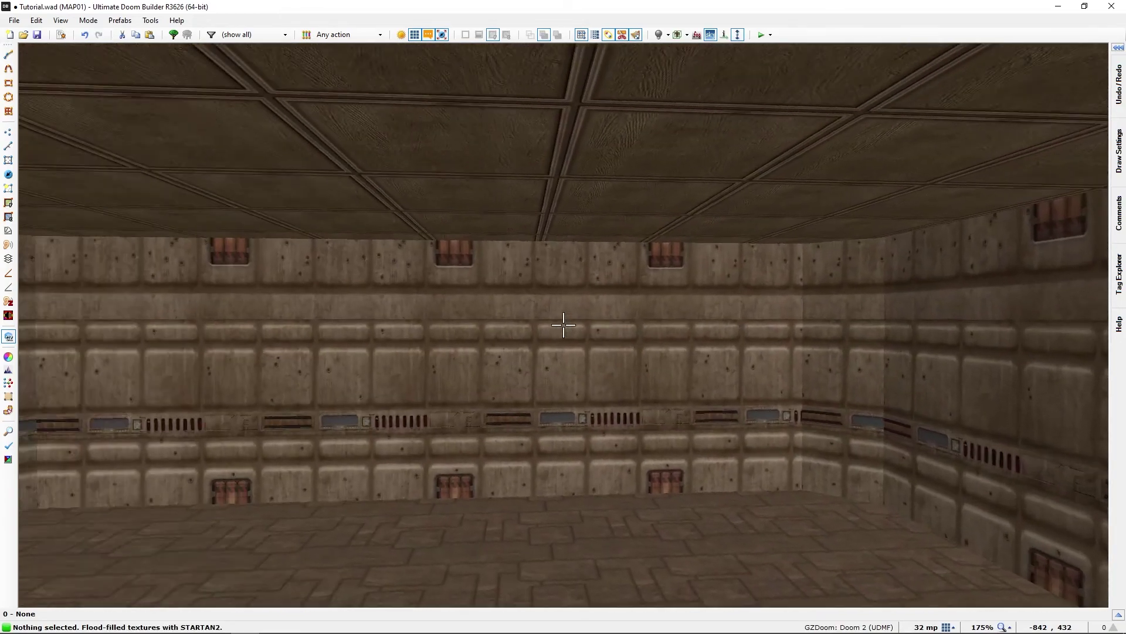
{"action": "key", "text": "s"}
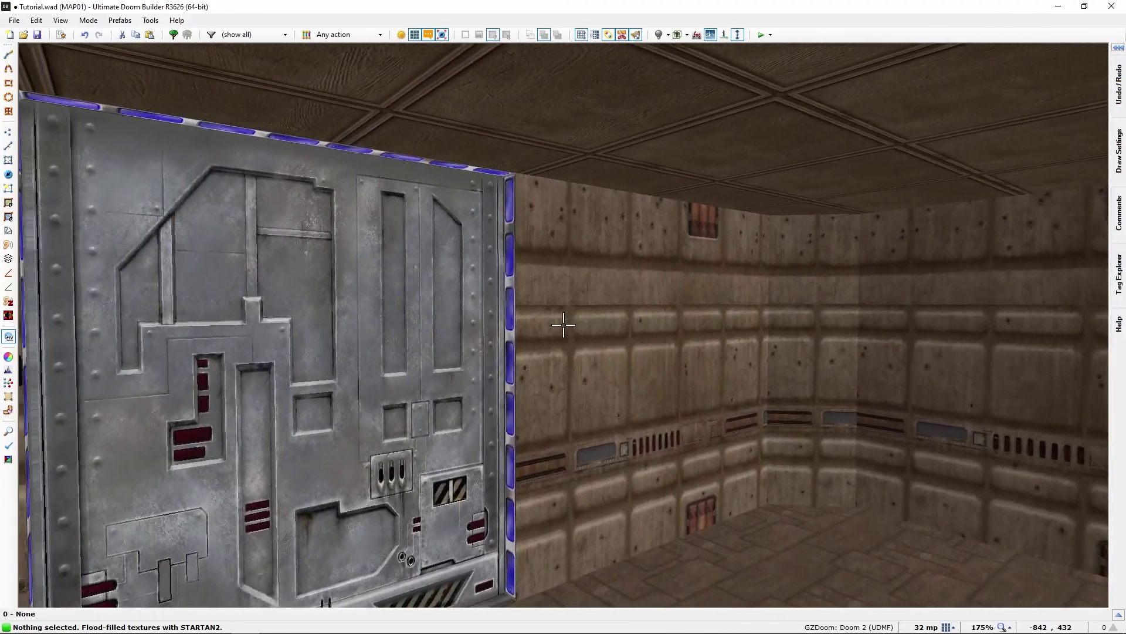
{"action": "key", "text": "s"}
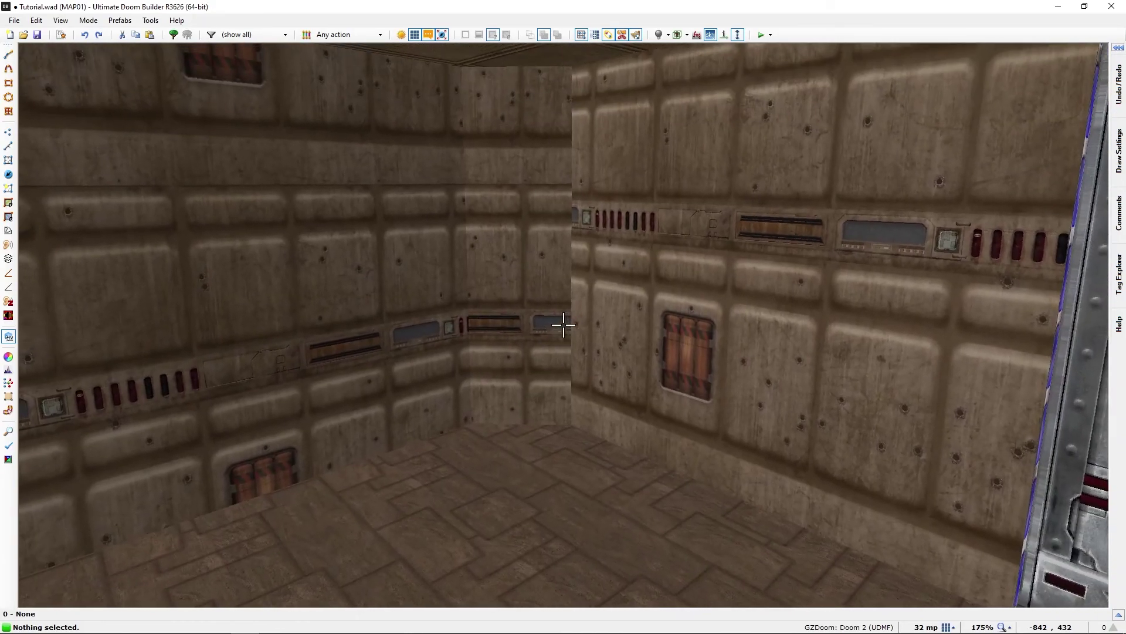
{"action": "key", "text": "s"}
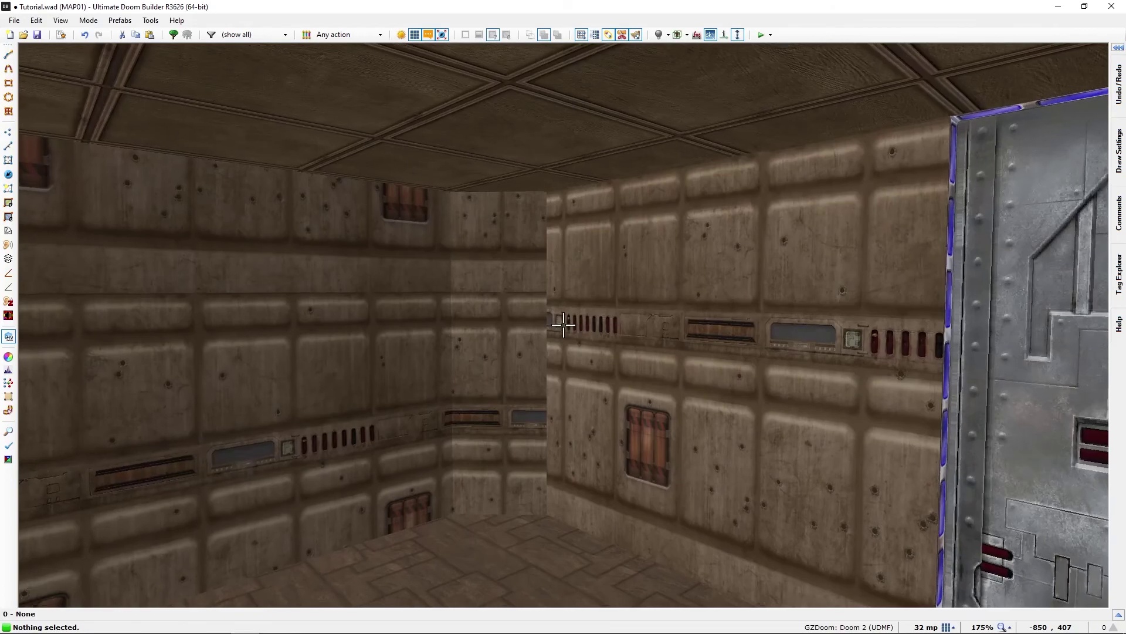
{"action": "key", "text": "s"}
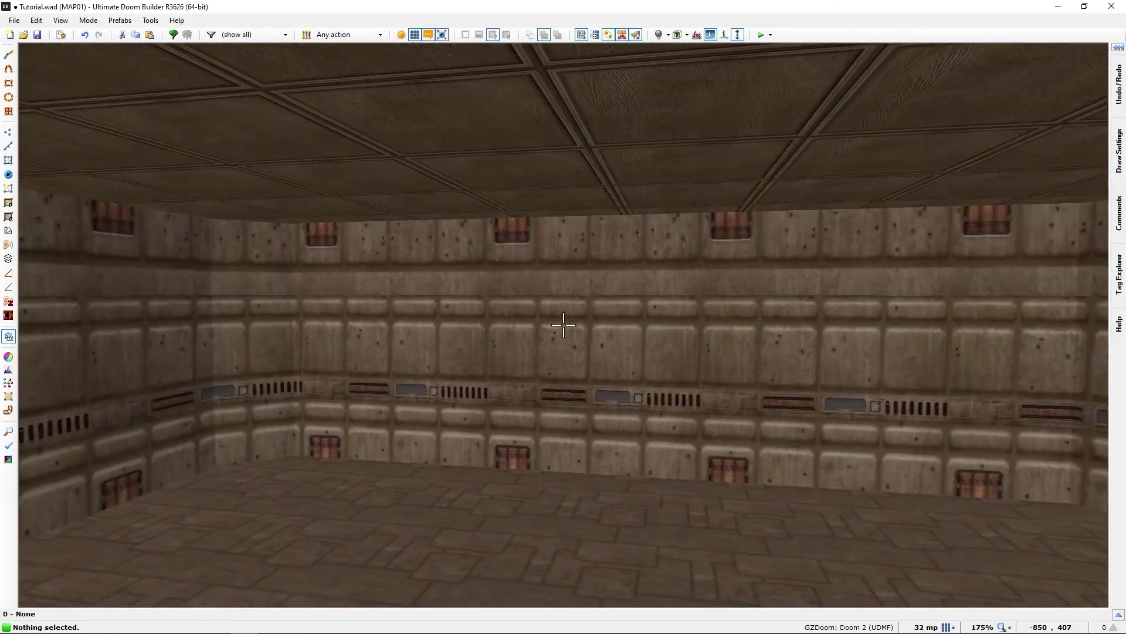
{"action": "key", "text": "d"}
{"action": "key", "text": "e"}
{"action": "key", "text": "a"}
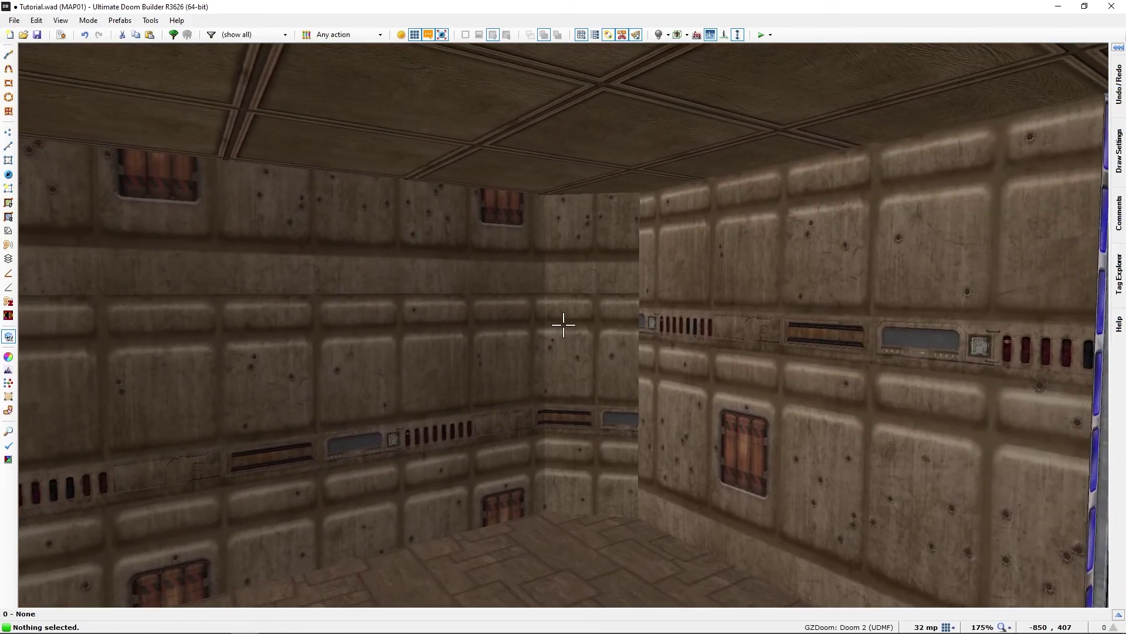
Try auto-aligning the wall textures on the Y axis only and undo that alignment
{"action": "key", "text": "d"}
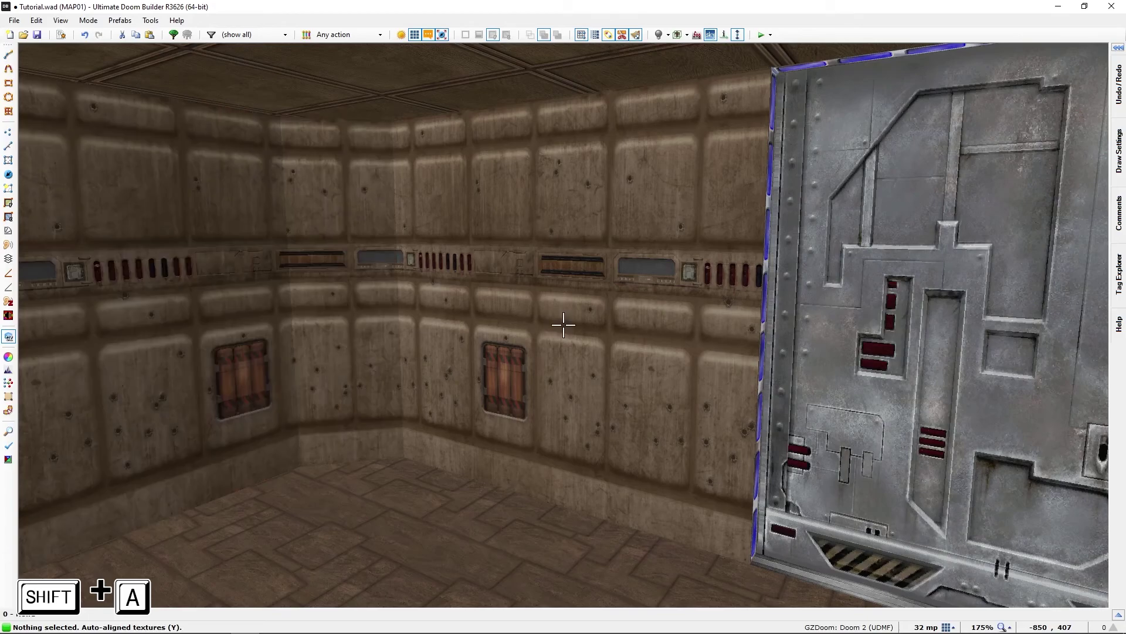
{"action": "mouse_move", "coordinate": [563, 324]}
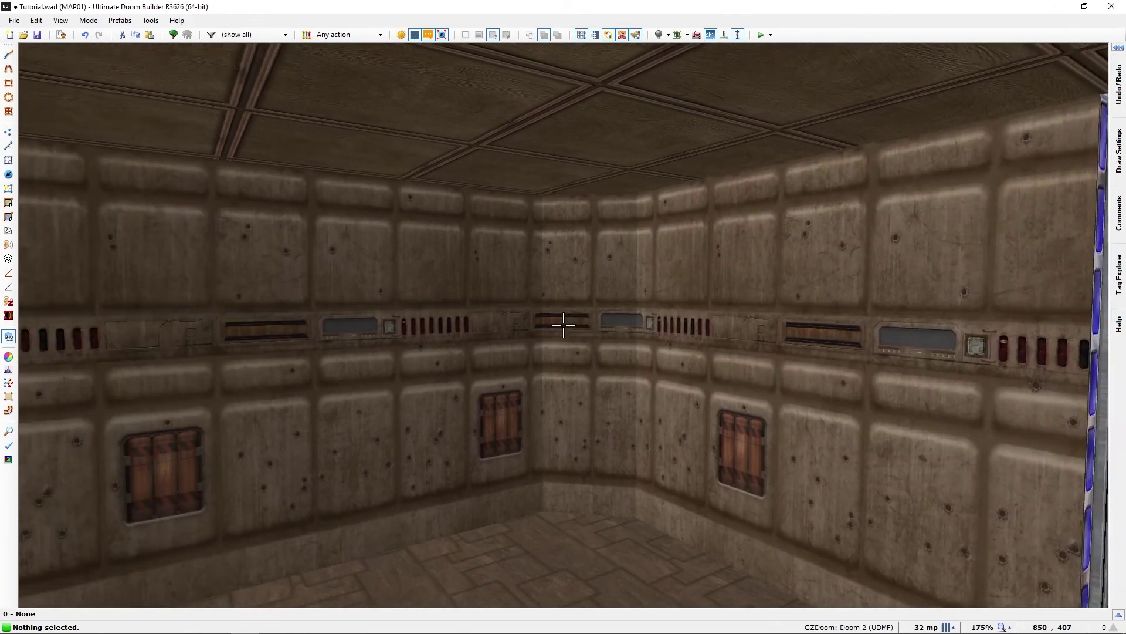
{"action": "key", "text": "w"}
{"action": "key", "text": "s"}
{"action": "key", "text": "a"}
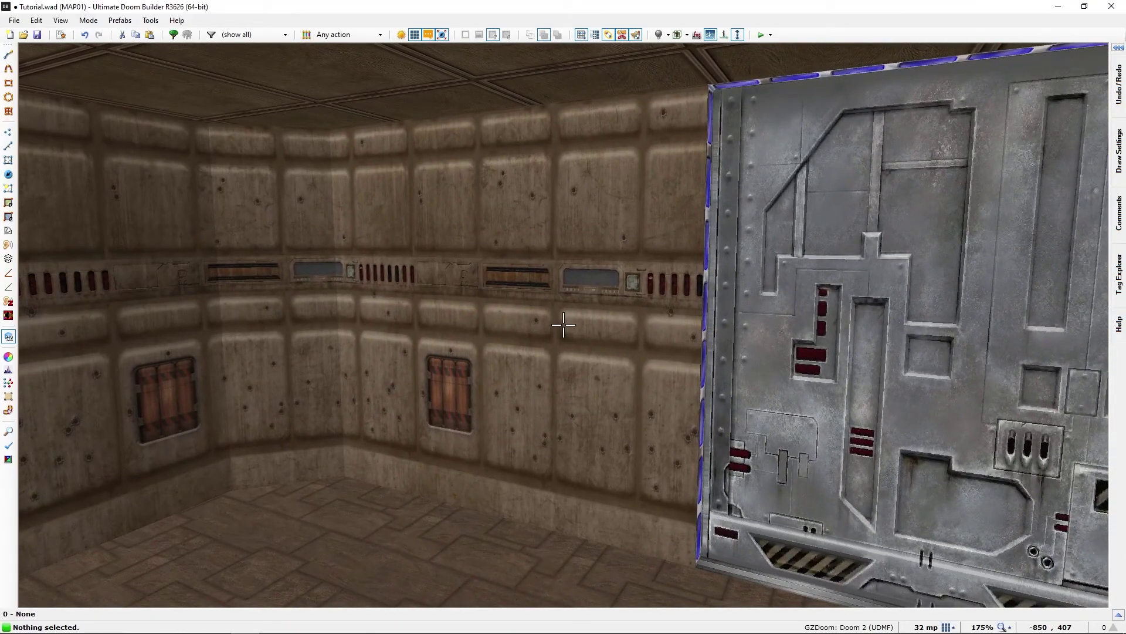
{"action": "key", "text": "ctrl+z"}
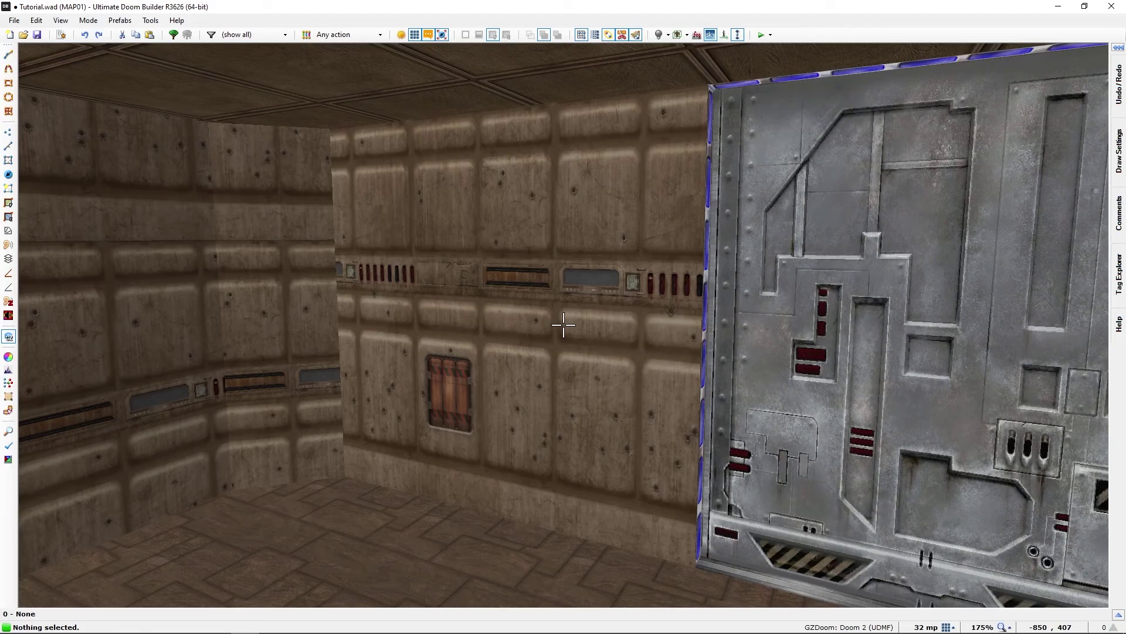
Auto-align the room's wall textures on both the X and Y axes
{"action": "key", "text": "ctrl+a"}
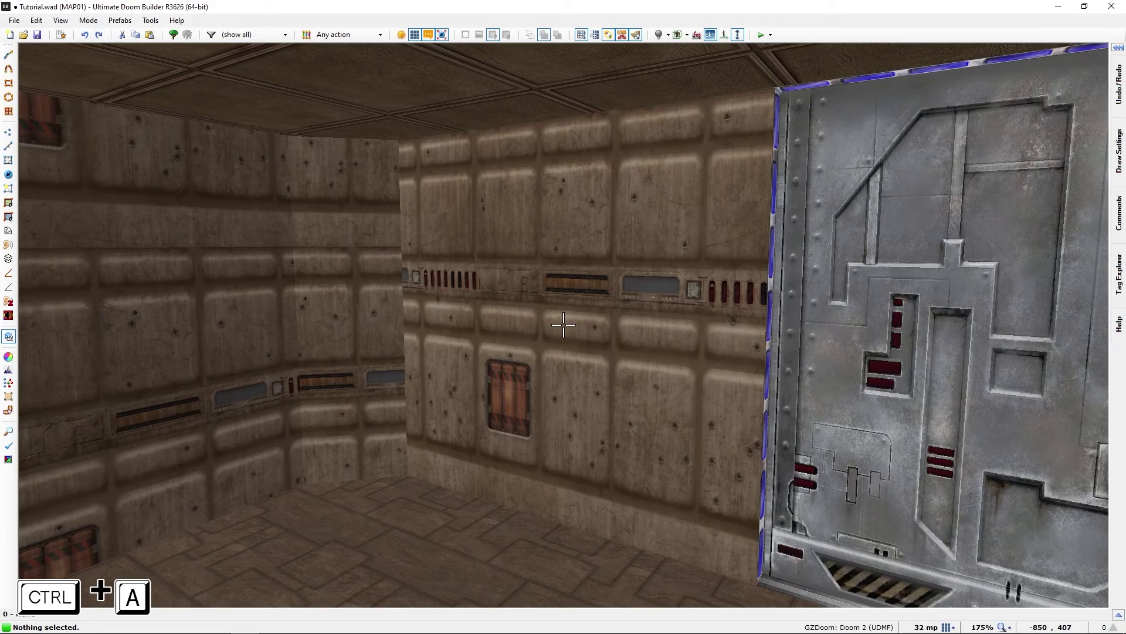
{"action": "key", "text": "ctrl+a"}
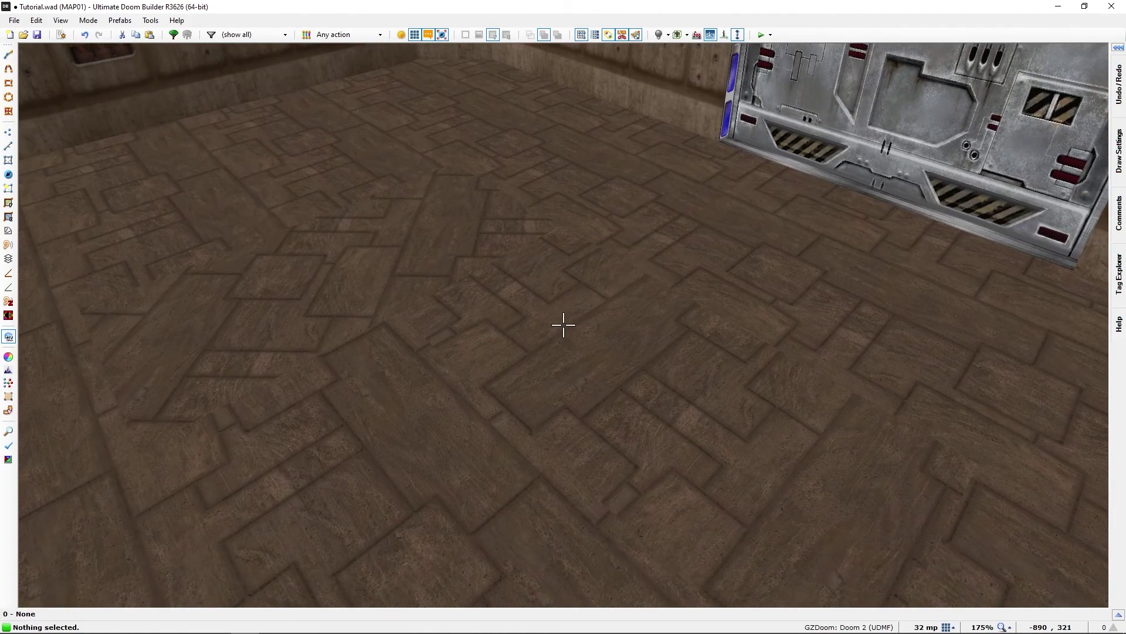
Examine the mismatched floor textures and view the rotated floor sector's surface properties without changing them
{"action": "key", "text": "s"}
{"action": "key", "text": "s"}
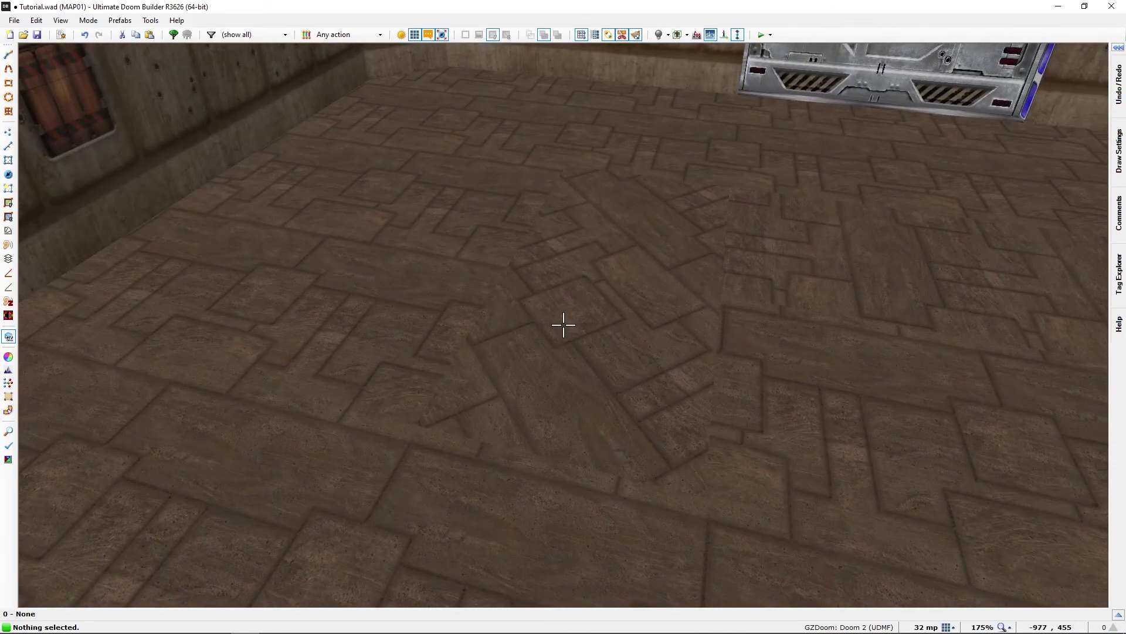
{"action": "key", "text": "f"}
{"action": "key", "text": "f"}
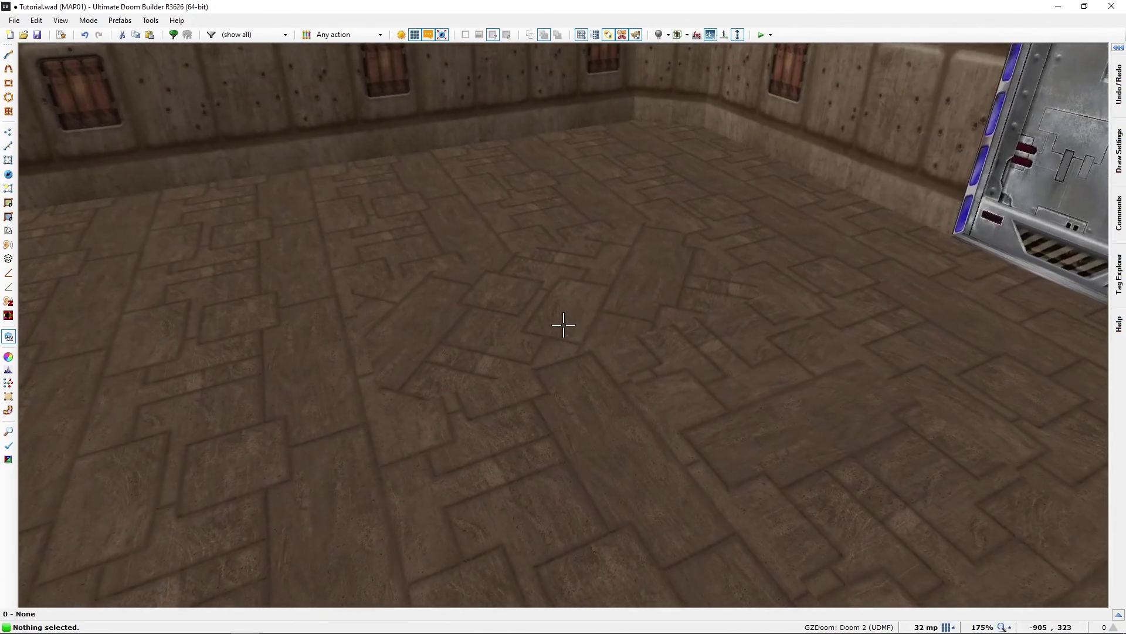
{"action": "right_click", "coordinate": [563, 324]}
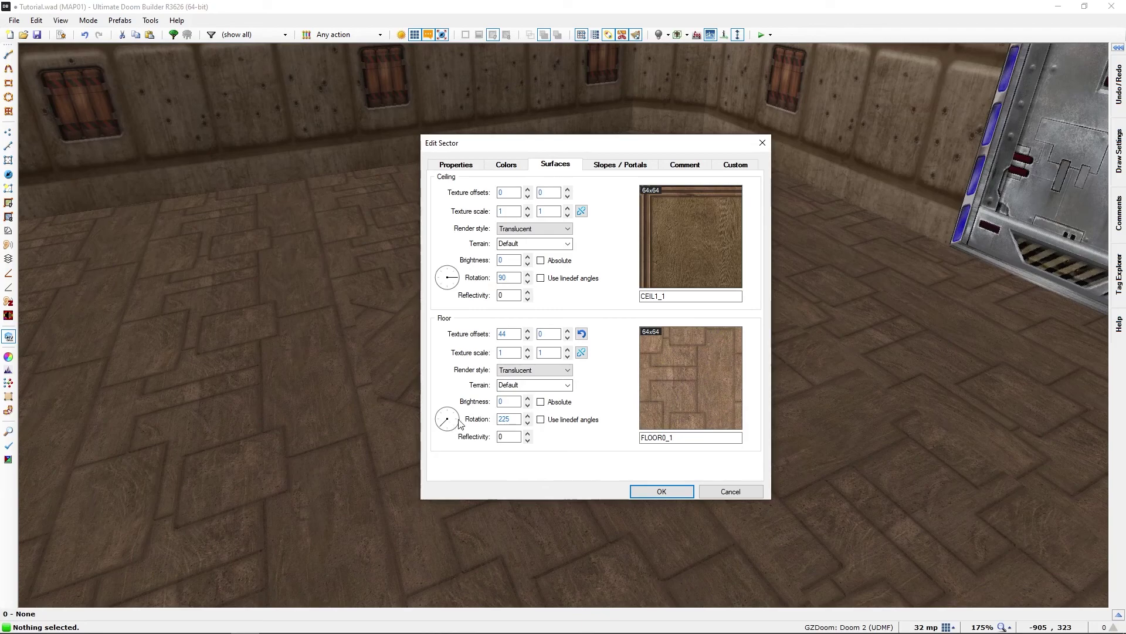
{"action": "left_click", "coordinate": [729, 492]}
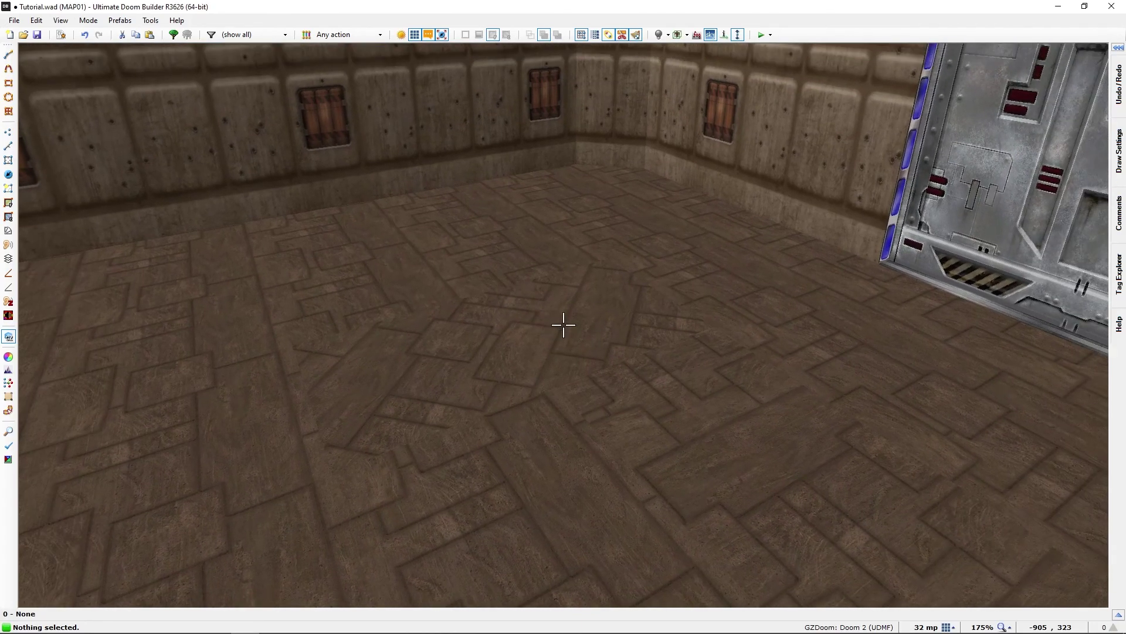
Try to line up the mismatched floor texture with the surrounding floor by nudging its horizontal offset down to about 40
{"action": "key", "text": "Left"}
{"action": "key", "text": "Left"}
{"action": "key", "text": "Left"}
{"action": "key", "text": "Left"}
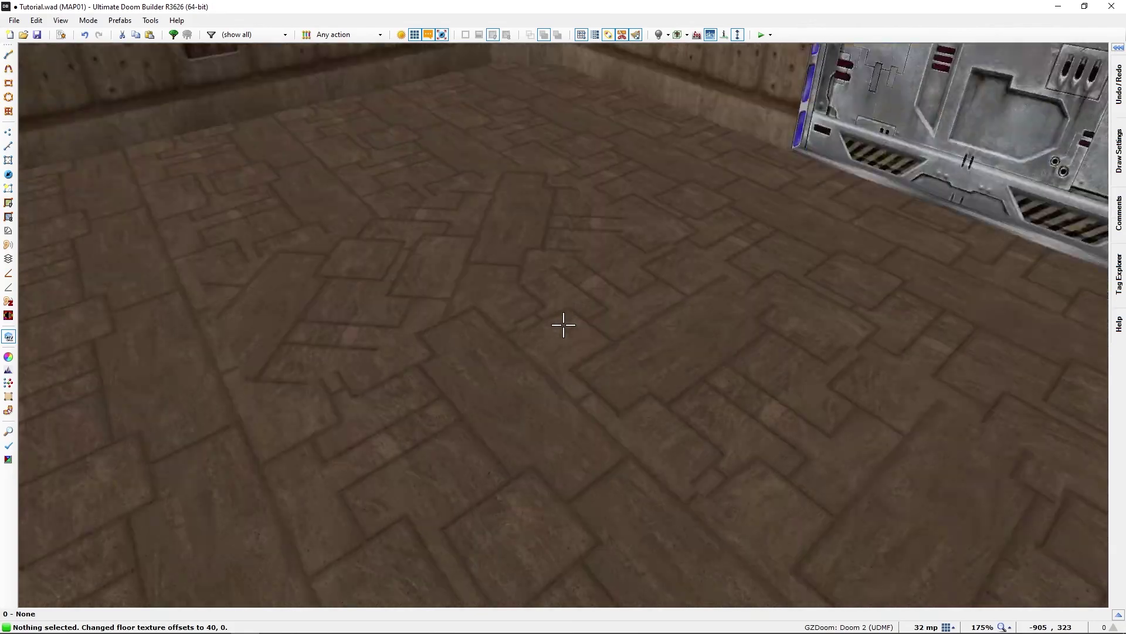
{"action": "key", "text": "Left"}
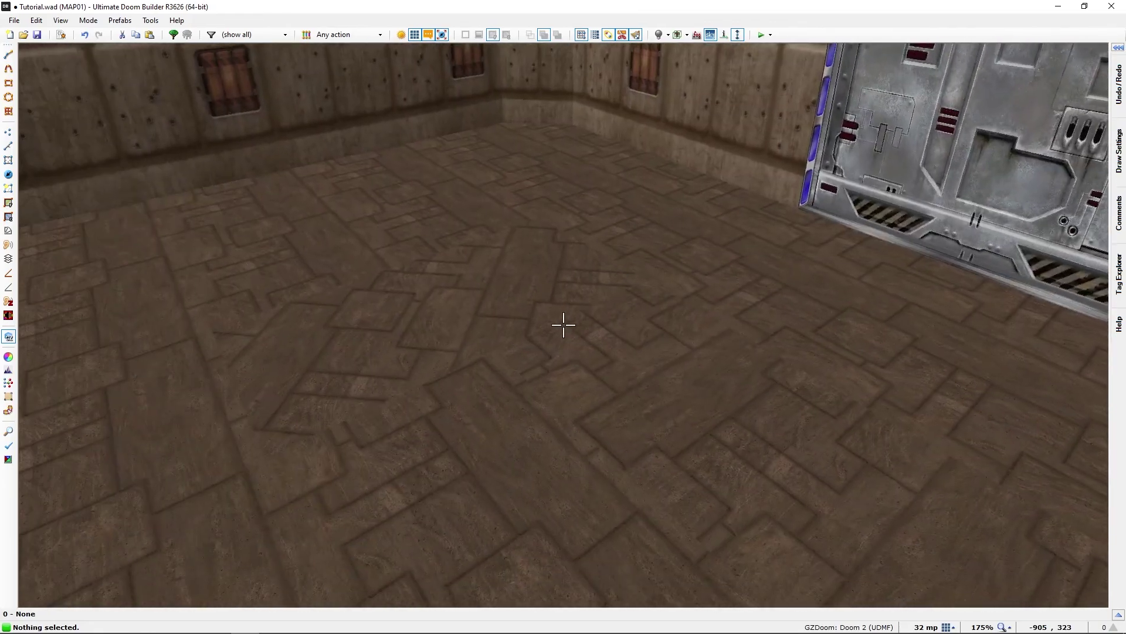
Turn on surface highlighting and select the room's three floor sections, including the rectangular one in the middle
{"action": "key", "text": "h"}
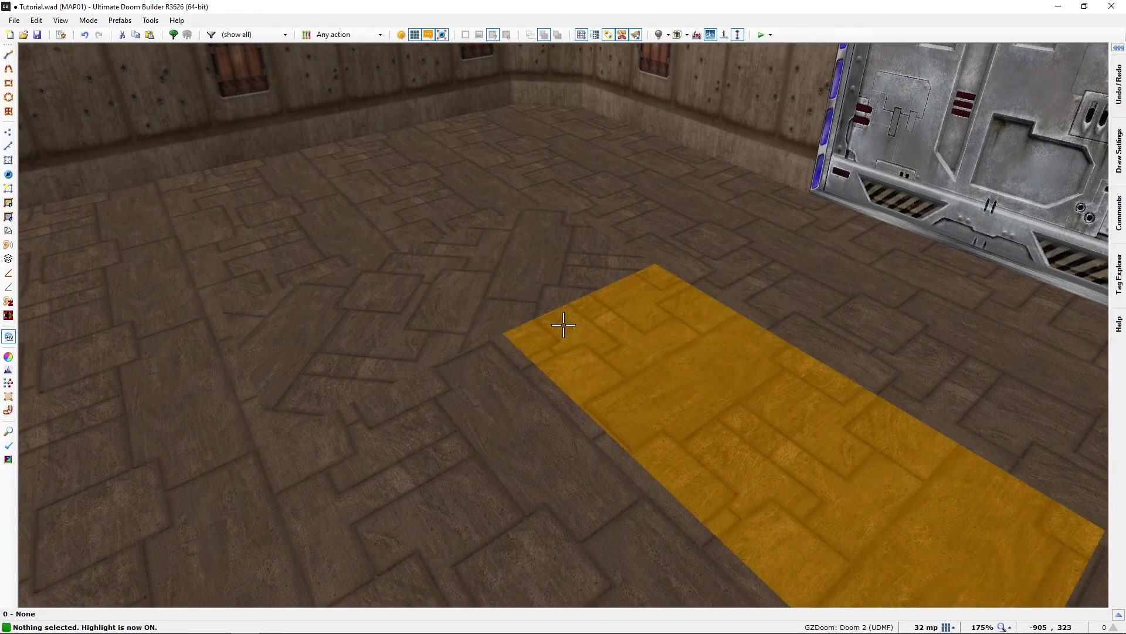
{"action": "left_click", "coordinate": [564, 325]}
{"action": "left_click", "coordinate": [563, 324]}
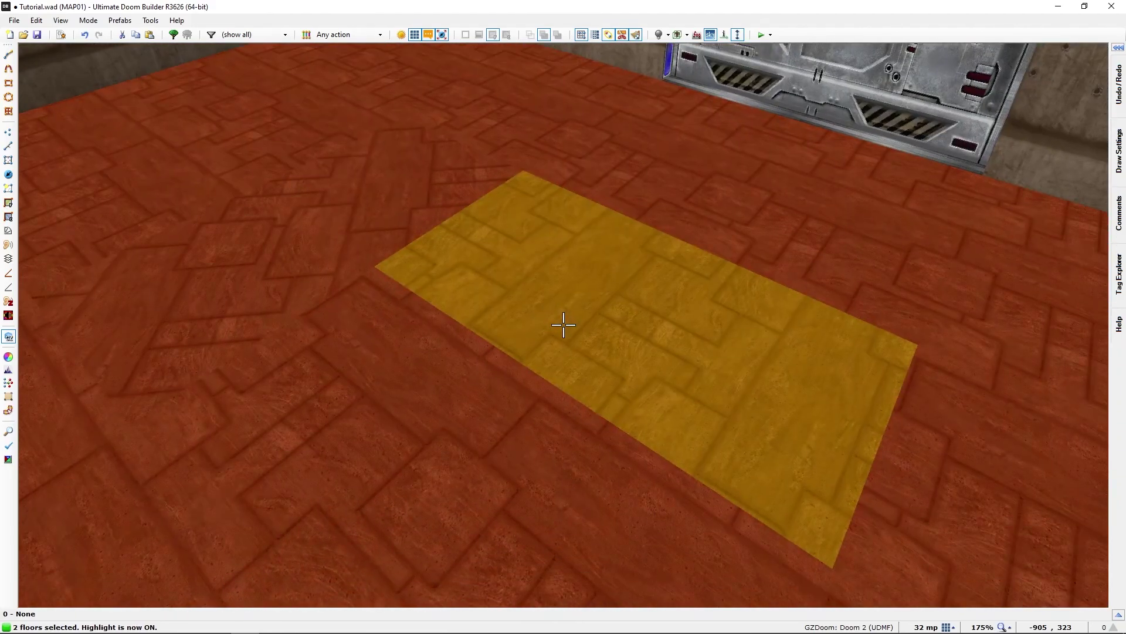
{"action": "left_click", "coordinate": [564, 324]}
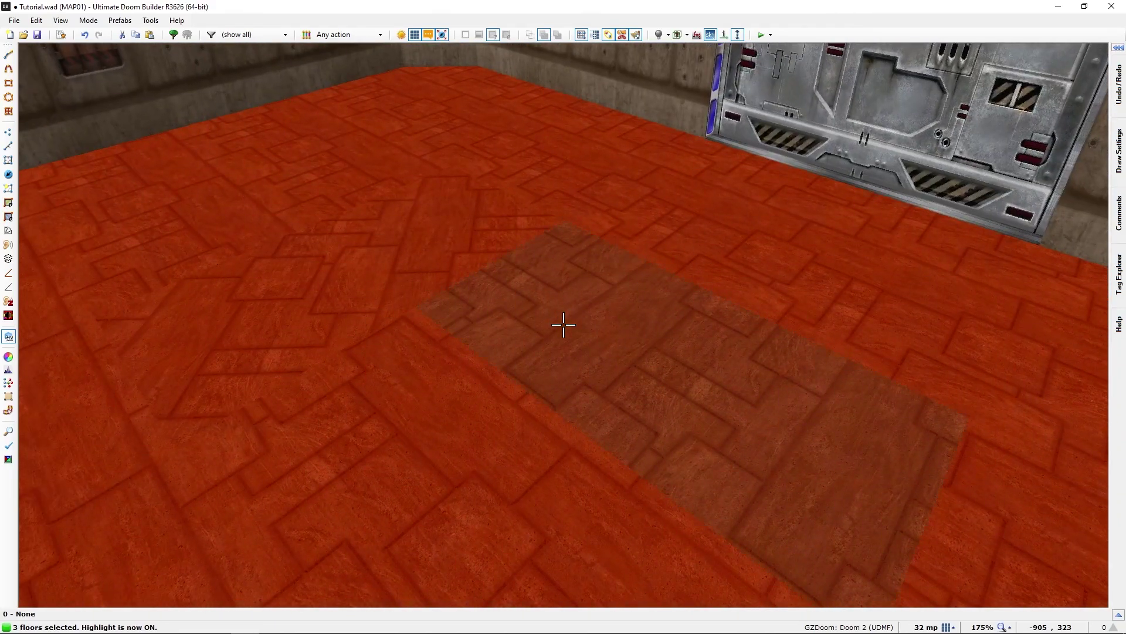
Reset the floor texture's horizontal offset and rotation to 0 for the three selected sectors
{"action": "right_click", "coordinate": [563, 324]}
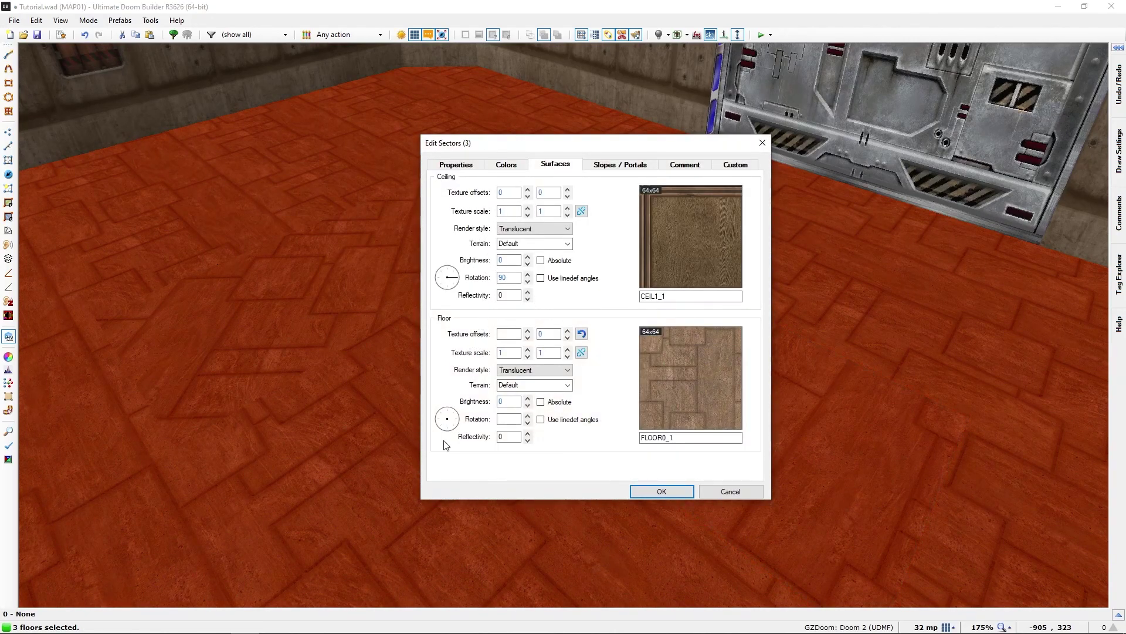
{"action": "left_click", "coordinate": [512, 334]}
{"action": "type", "text": "0"}
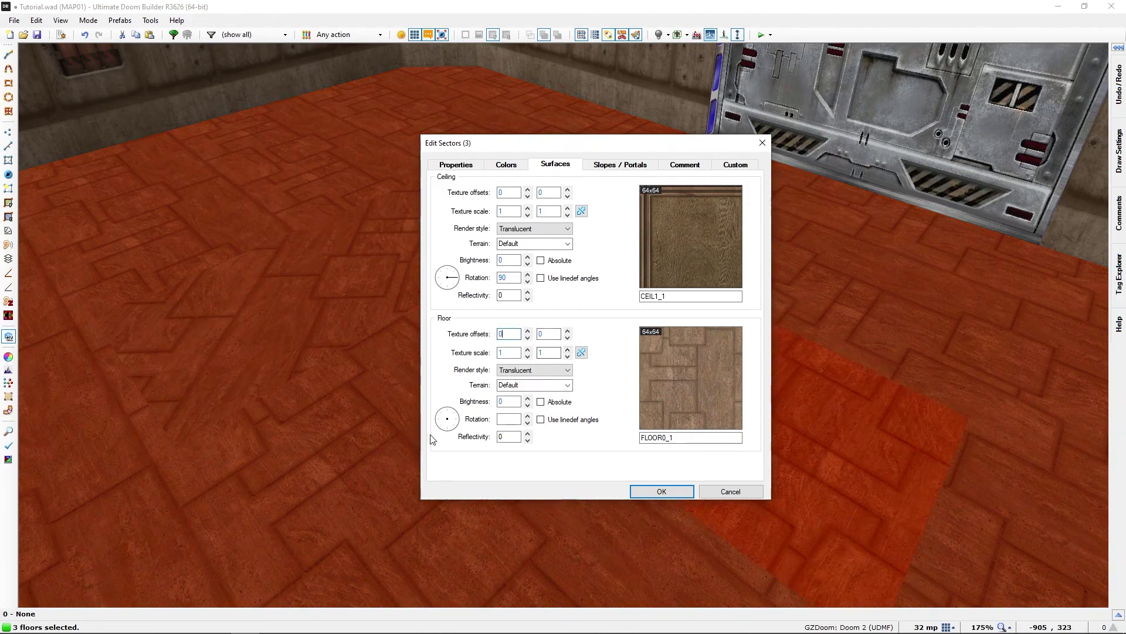
{"action": "left_click", "coordinate": [450, 418]}
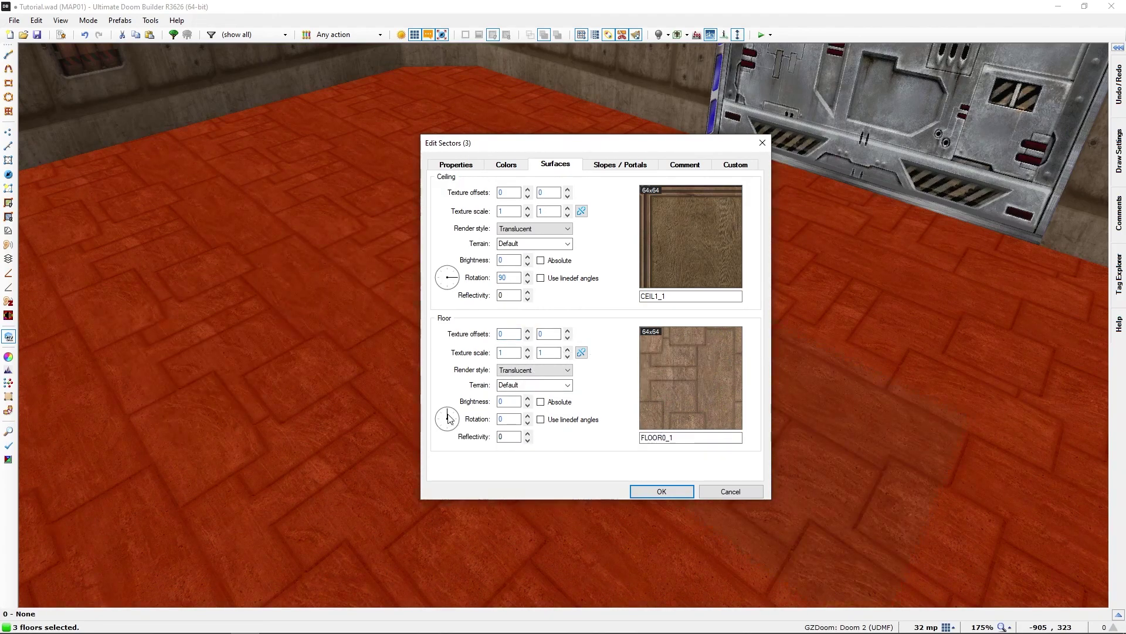
{"action": "left_click", "coordinate": [660, 490]}
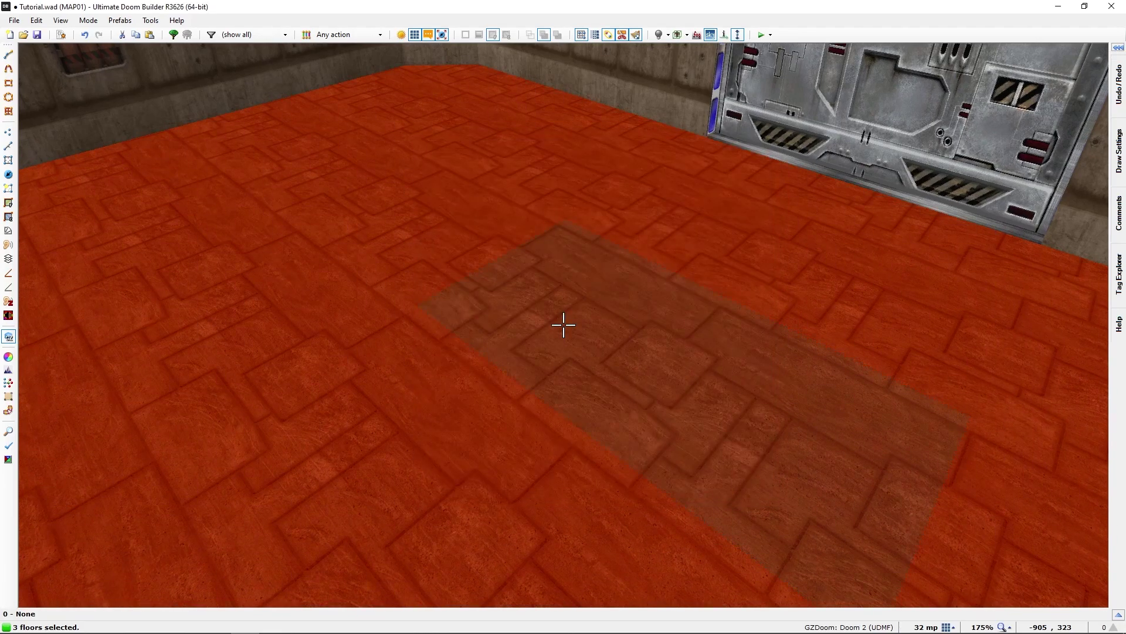
Clear the surface highlighting and floor selection, and return from visual mode to the 2D map
{"action": "key", "text": "h"}
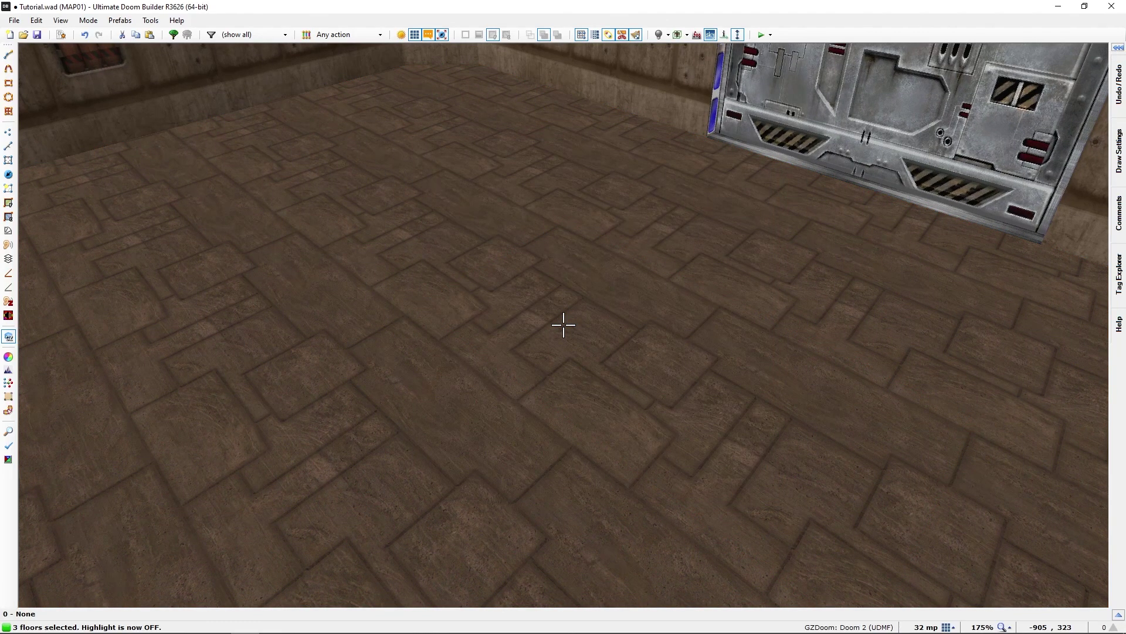
{"action": "key", "text": "c"}
{"action": "key", "text": "d"}
{"action": "key", "text": "q"}
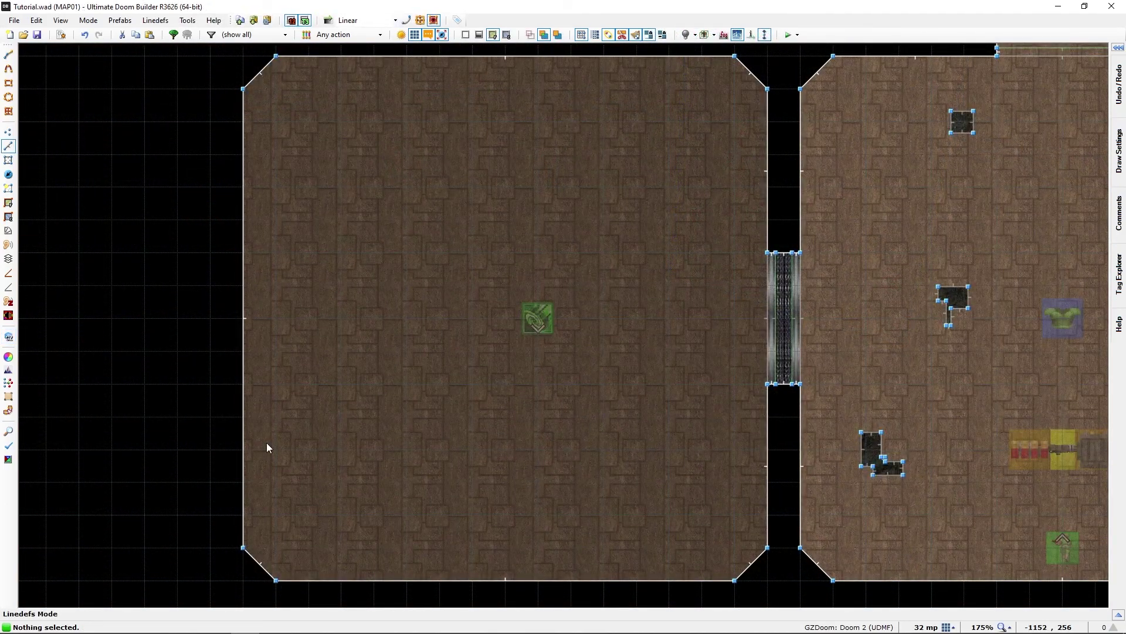